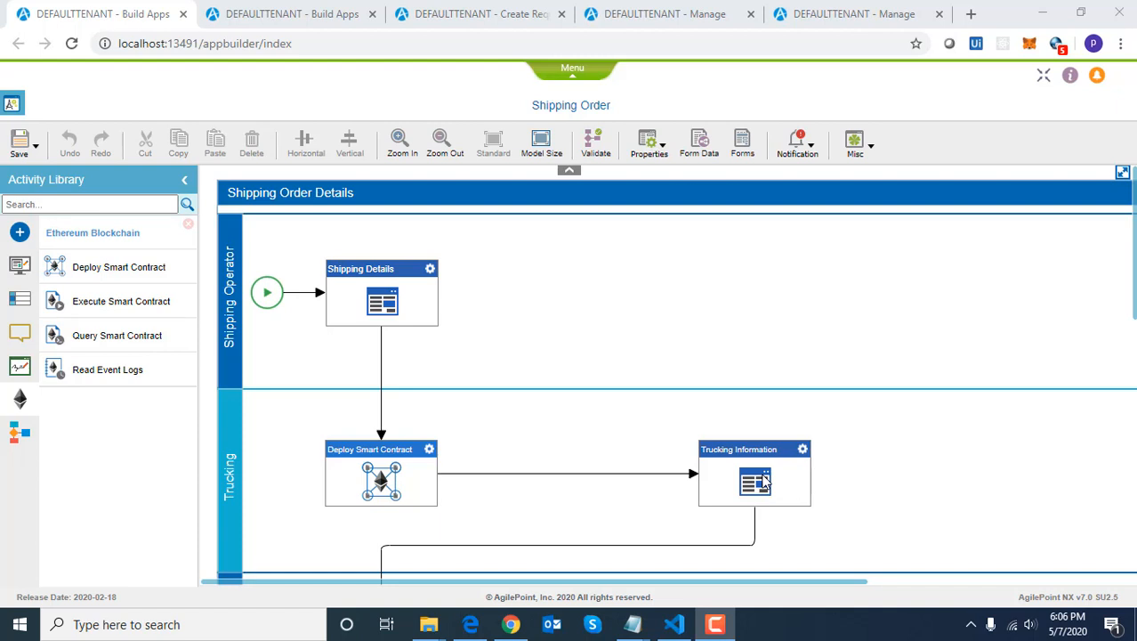
Review the Shipping Order process from the Shipping Operator lane through the Insurance Claim lane, including its smart contract activities
{"action": "scroll", "coordinate": [1061, 427], "scroll_direction": "down", "scroll_amount": 2}
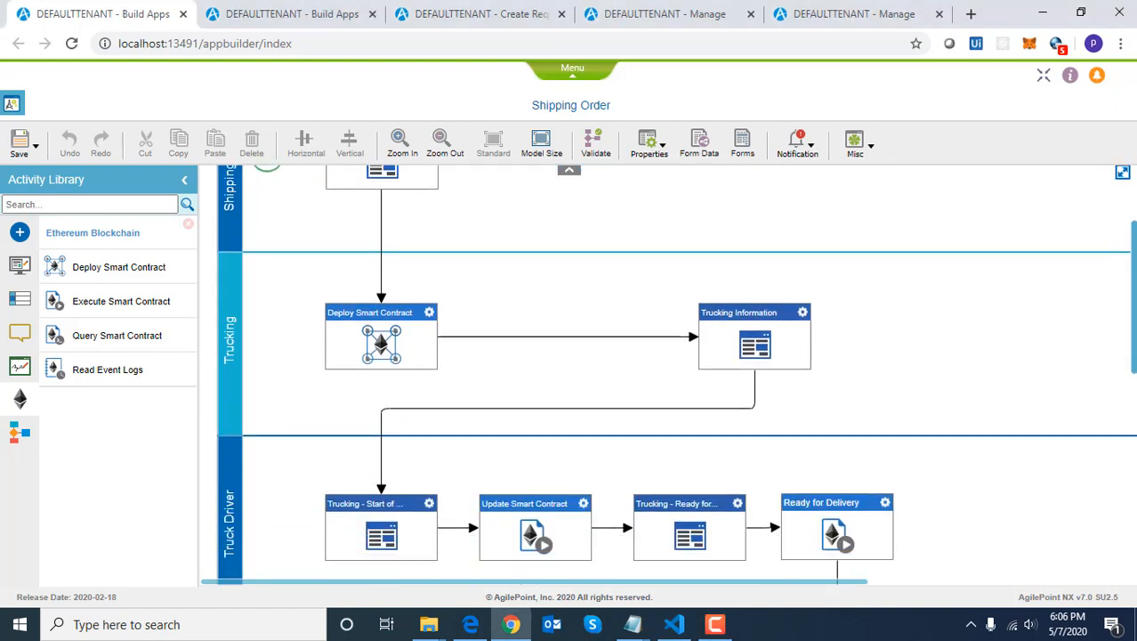
{"action": "scroll", "coordinate": [676, 373], "scroll_direction": "down", "scroll_amount": 1}
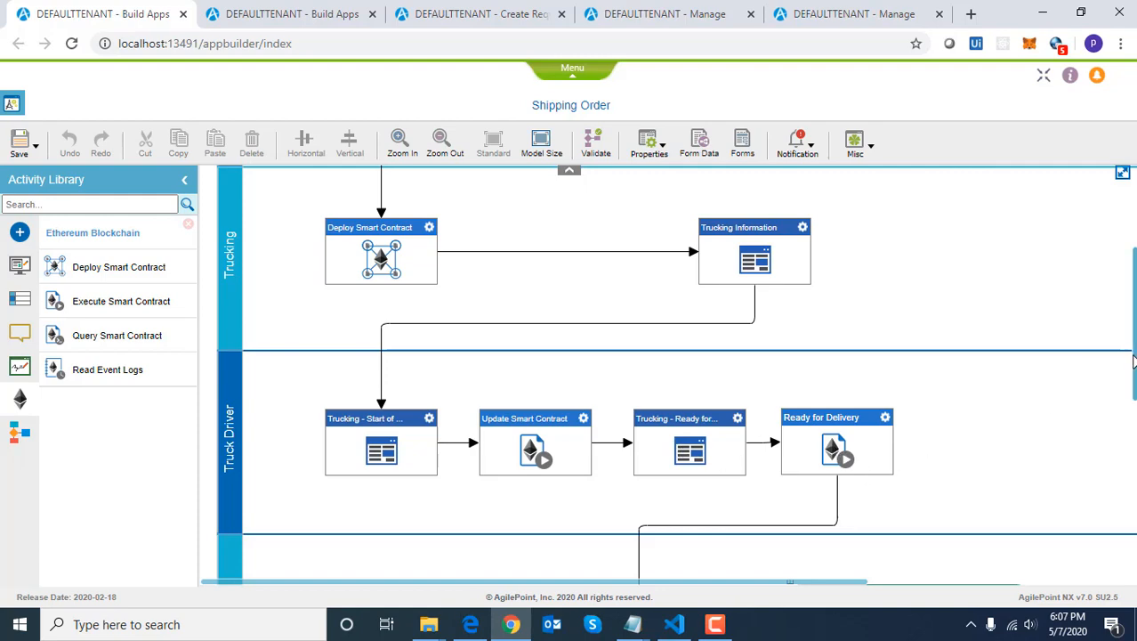
{"action": "scroll", "coordinate": [795, 534], "scroll_direction": "down", "scroll_amount": 4}
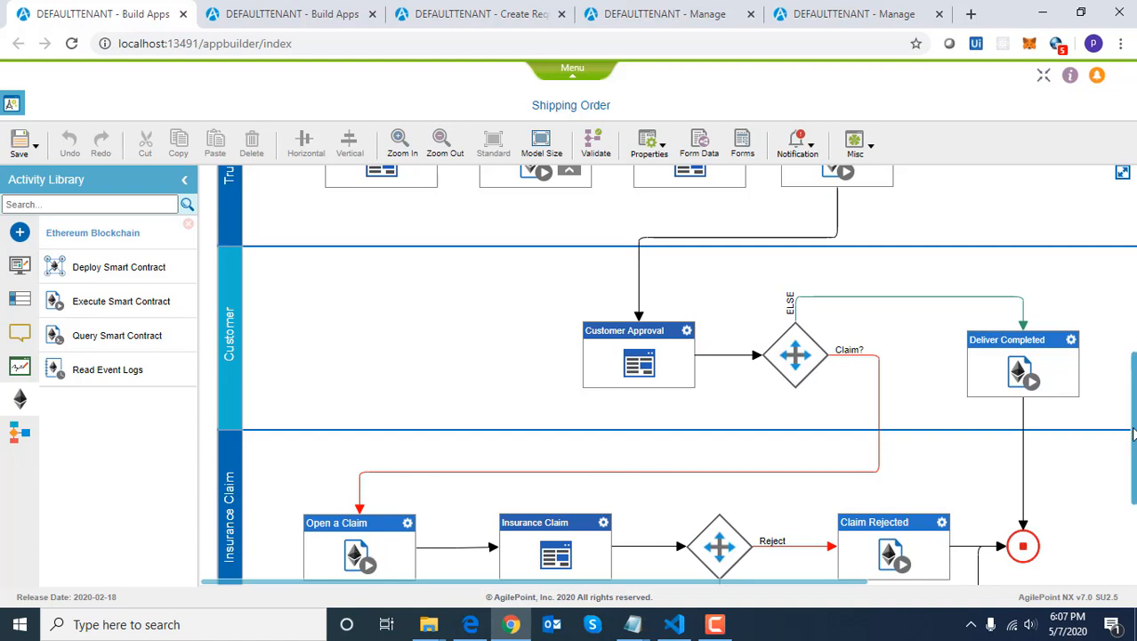
{"action": "scroll", "coordinate": [1133, 433], "scroll_direction": "down", "scroll_amount": 1}
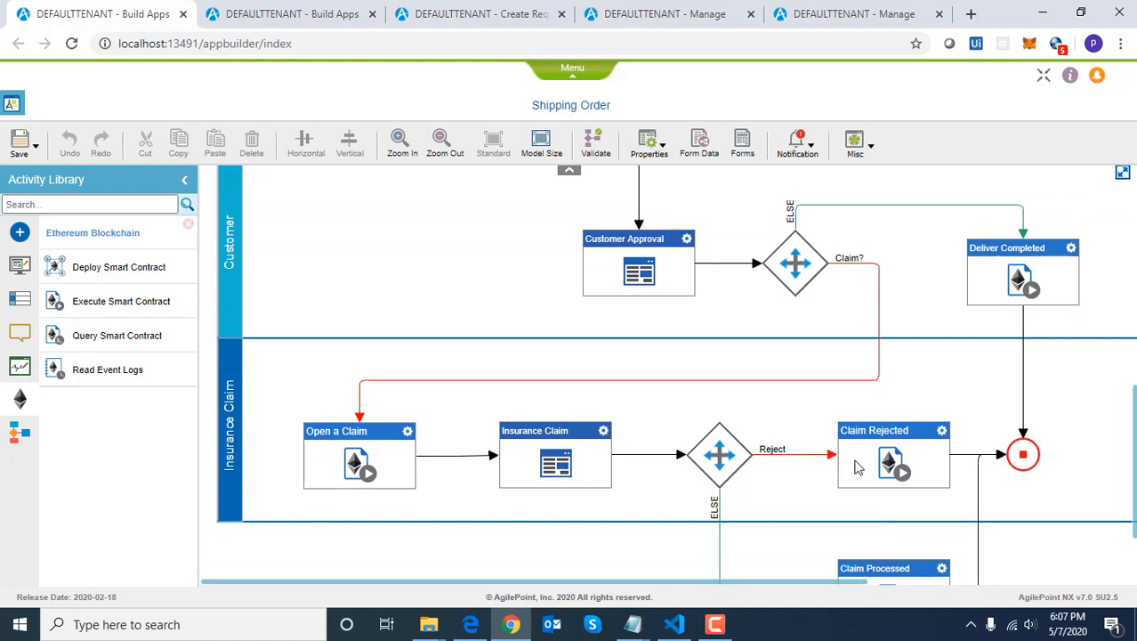
{"action": "scroll", "coordinate": [1131, 450], "scroll_direction": "down", "scroll_amount": 1}
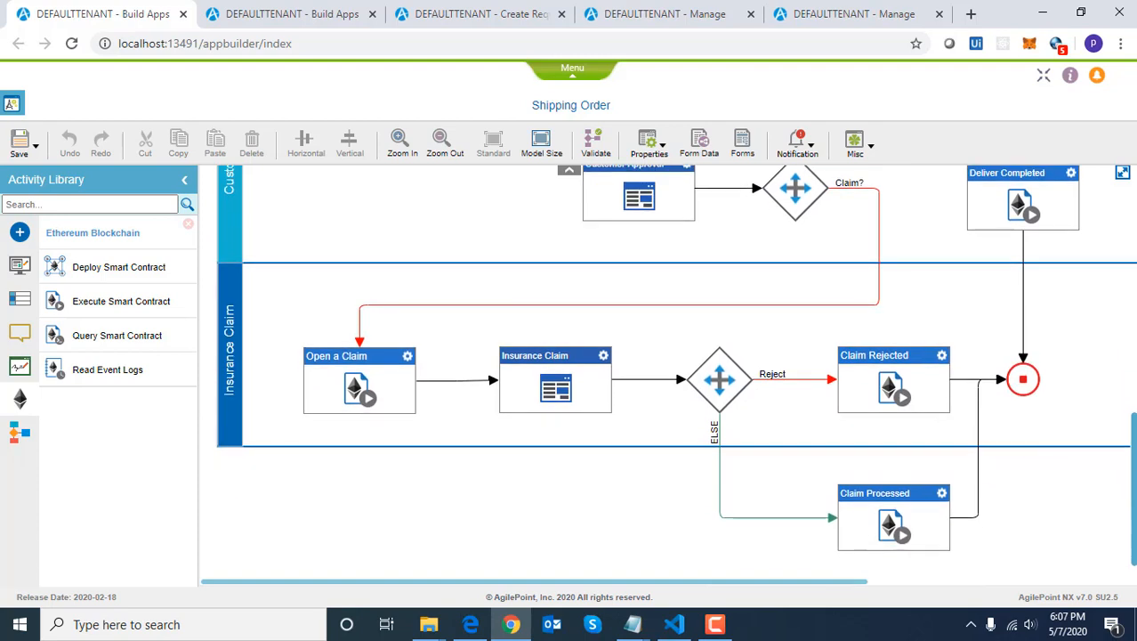
{"action": "scroll", "coordinate": [1131, 451], "scroll_direction": "up", "scroll_amount": 8}
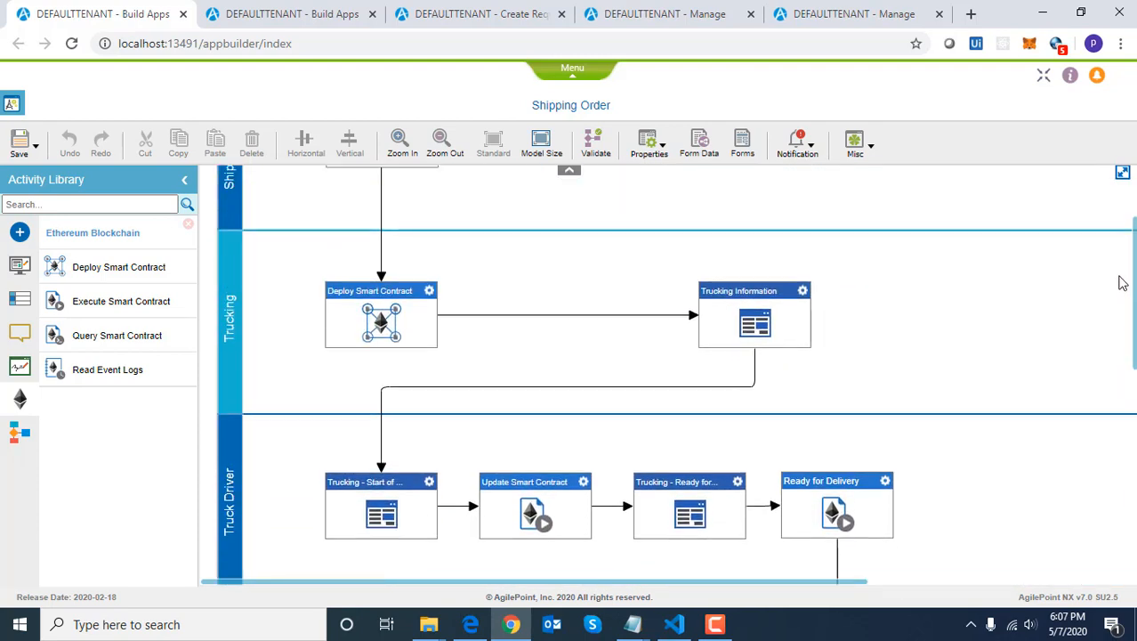
{"action": "scroll", "coordinate": [1122, 283], "scroll_direction": "up", "scroll_amount": 1}
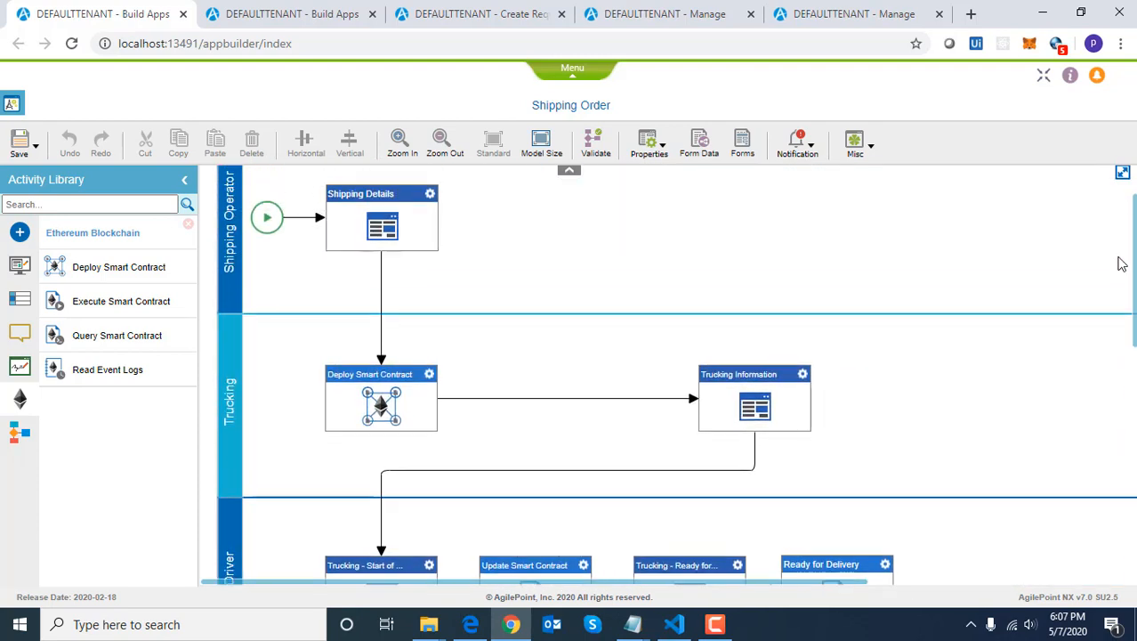
Switch to Visual Studio Code and review the states, properties, GetValues event and constructor in Shipping.sol
{"action": "left_click", "coordinate": [676, 627]}
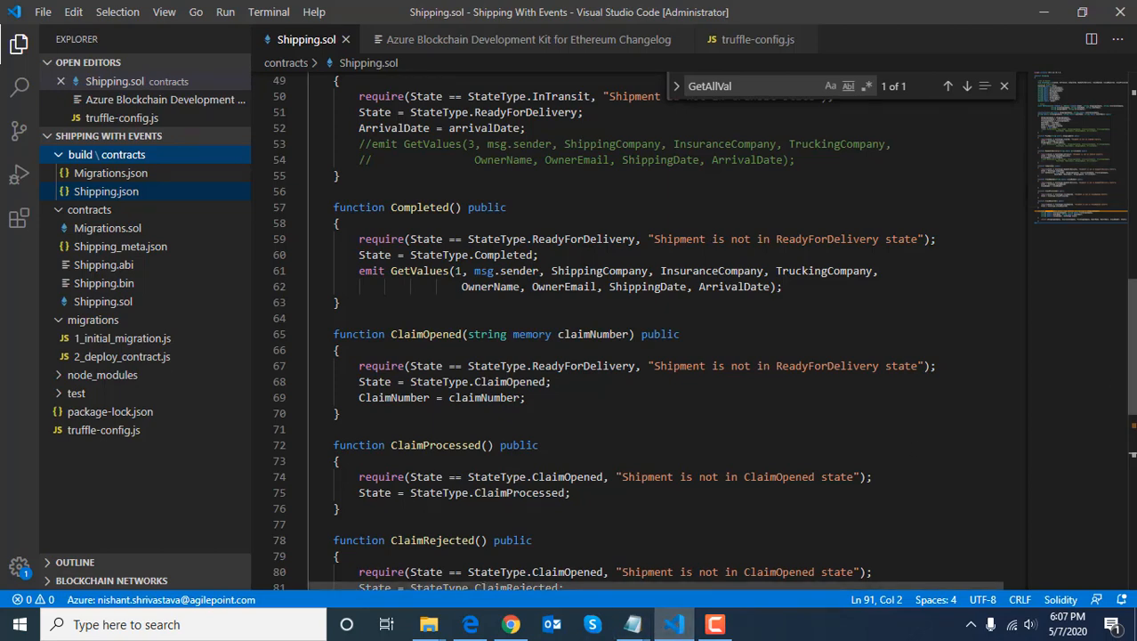
{"action": "scroll", "coordinate": [431, 226], "scroll_direction": "up", "scroll_amount": 16}
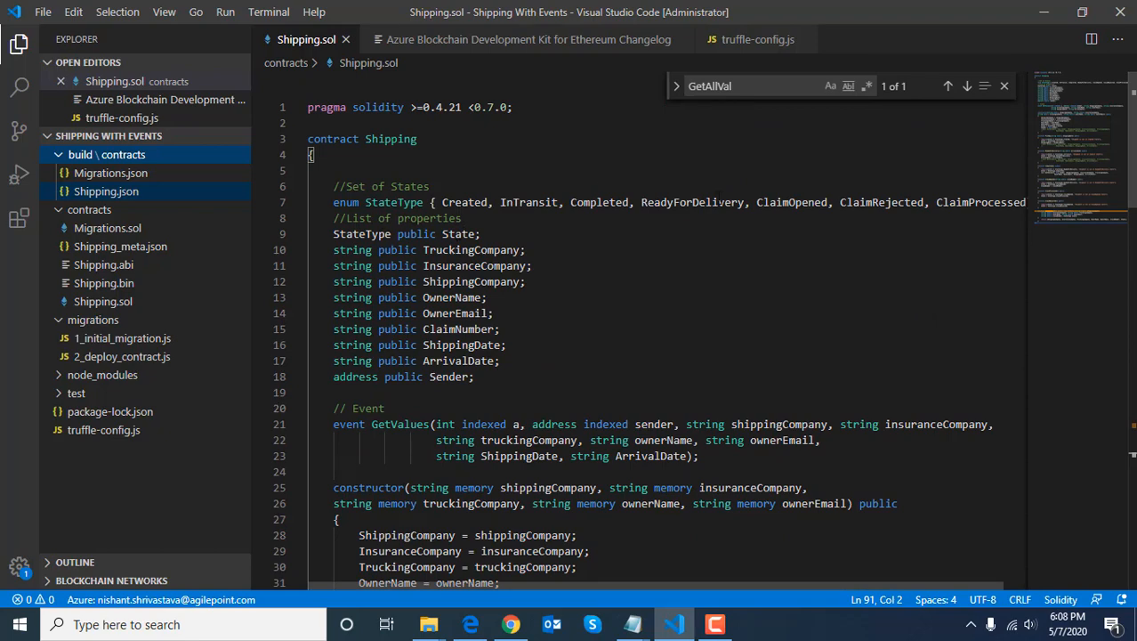
{"action": "scroll", "coordinate": [650, 330], "scroll_direction": "down", "scroll_amount": 4}
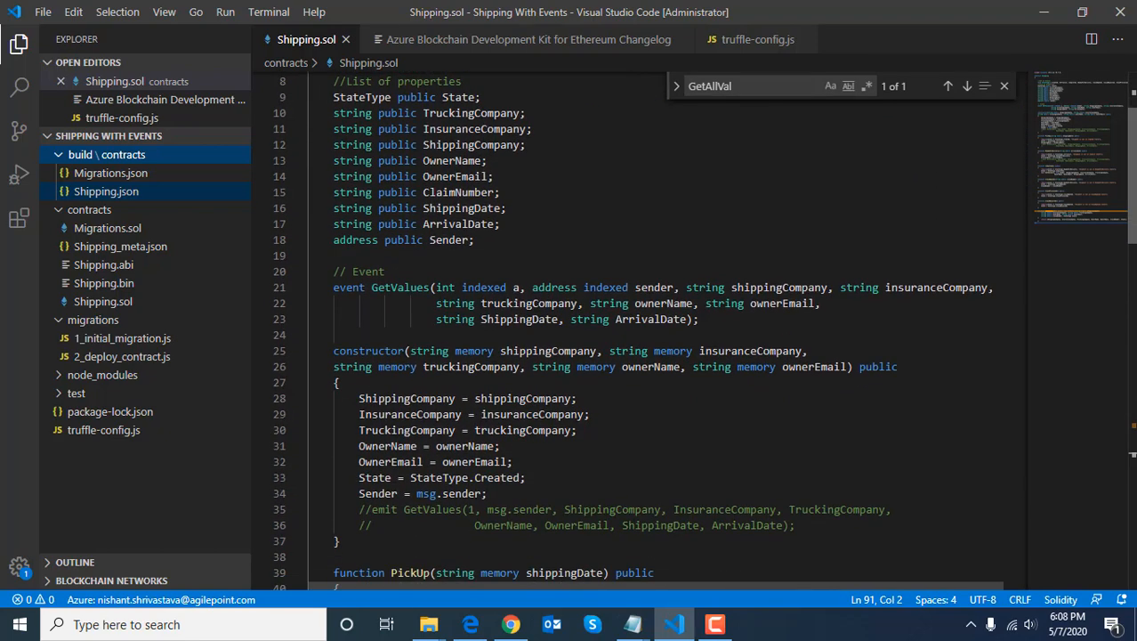
{"action": "scroll", "coordinate": [548, 357], "scroll_direction": "down", "scroll_amount": 1}
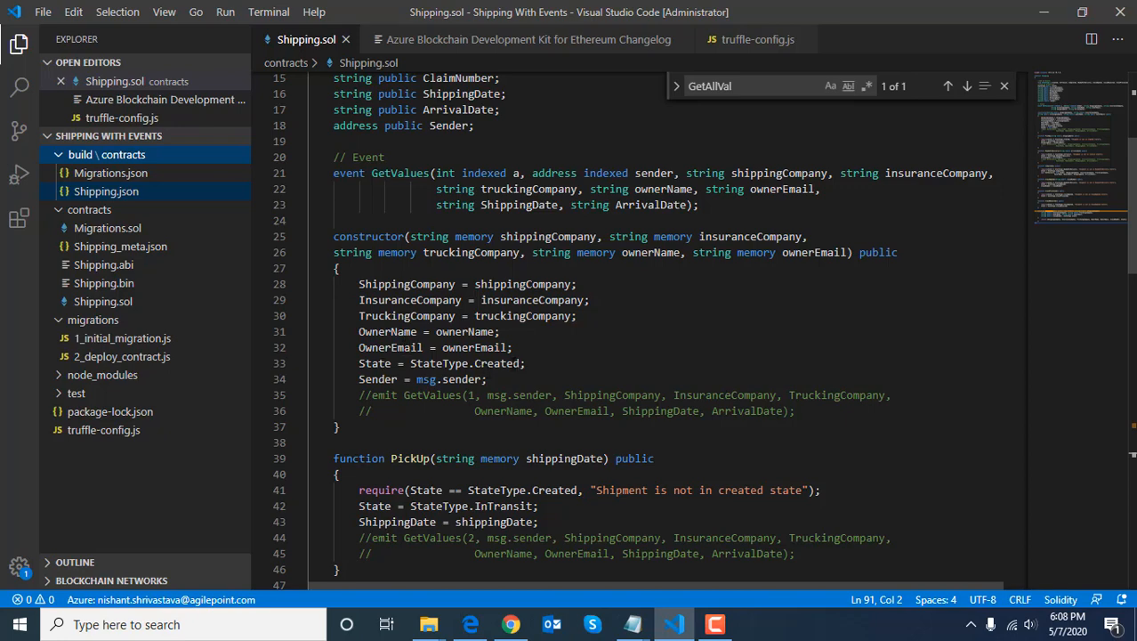
{"action": "scroll", "coordinate": [649, 329], "scroll_direction": "down", "scroll_amount": 3}
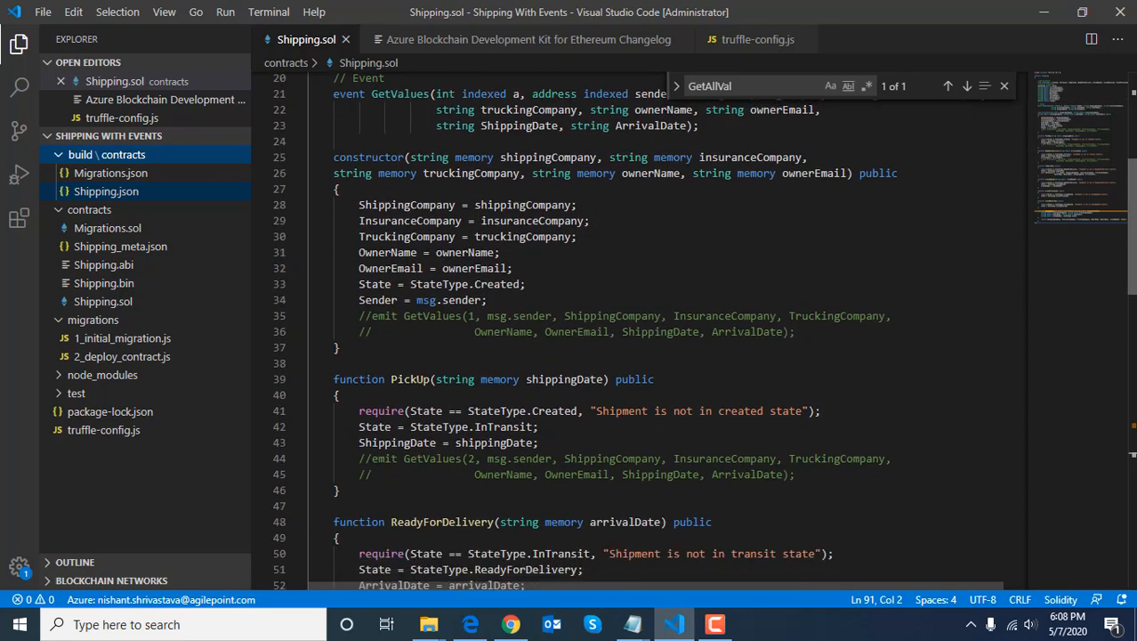
{"action": "scroll", "coordinate": [650, 329], "scroll_direction": "down", "scroll_amount": 2}
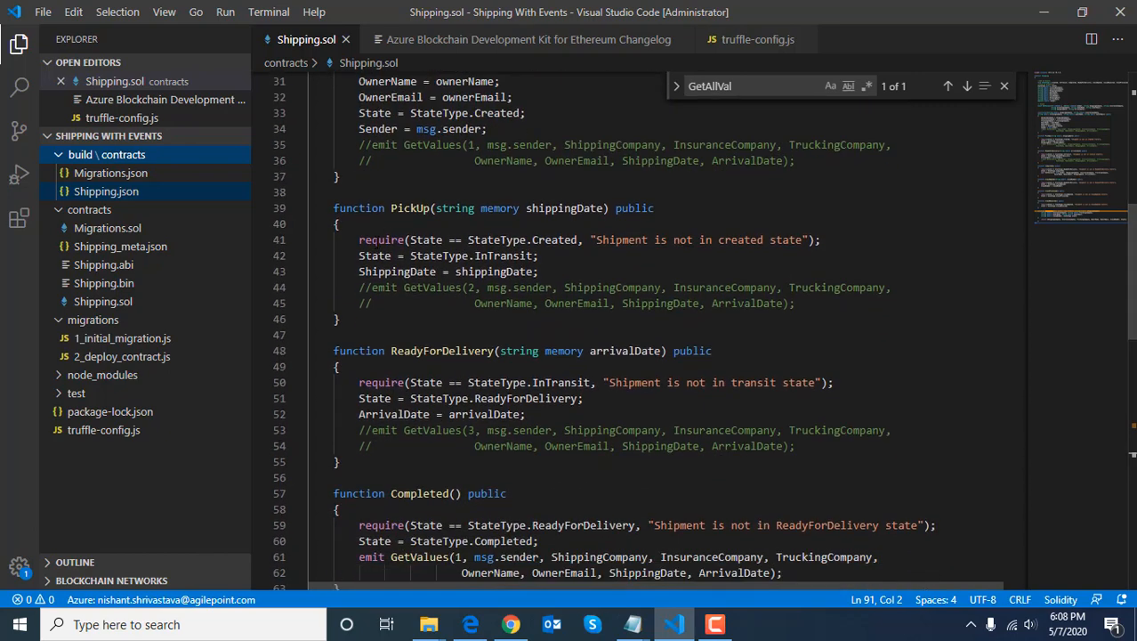
Examine the PickUp function and its InTransit state assignment in Shipping.sol
{"action": "double_click", "coordinate": [411, 209]}
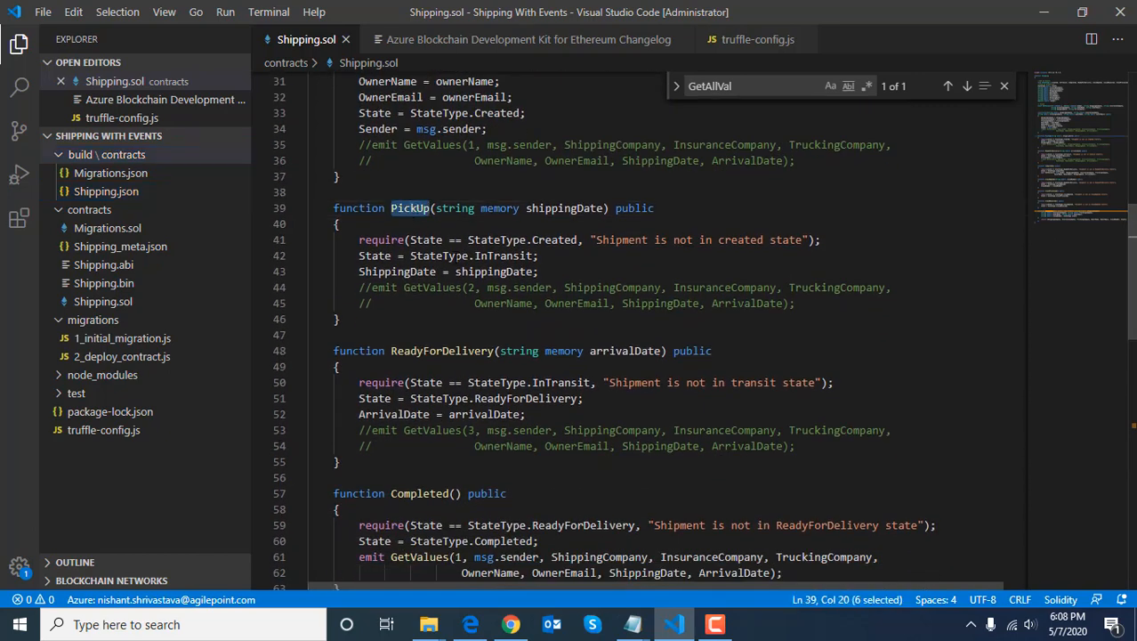
{"action": "left_click", "coordinate": [459, 257]}
{"action": "left_click", "coordinate": [525, 256]}
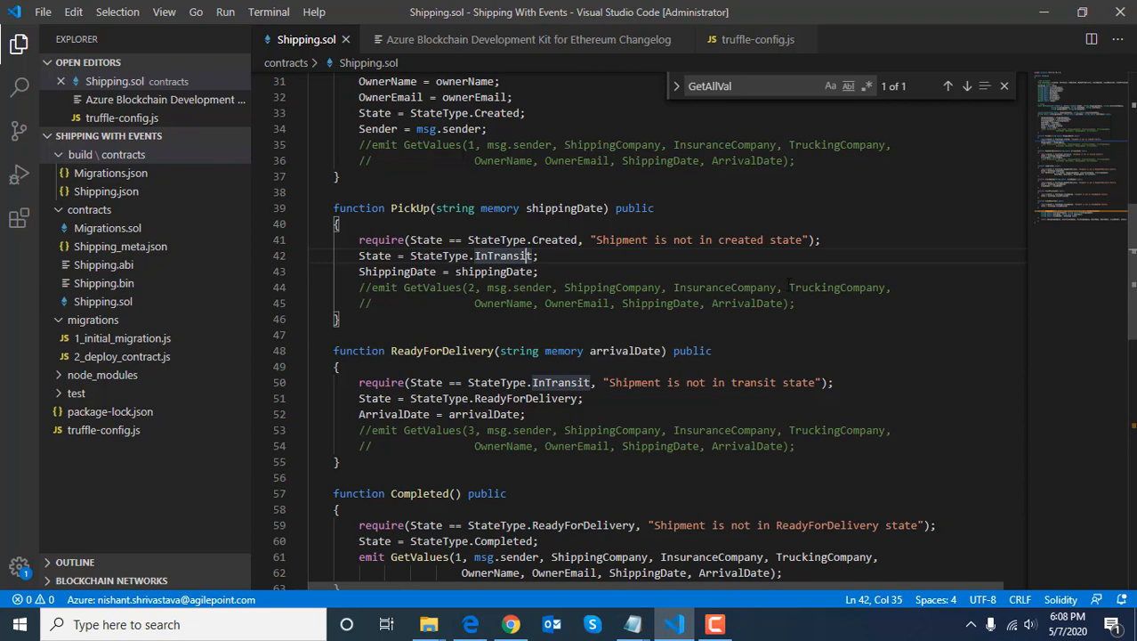
{"action": "scroll", "coordinate": [525, 256], "scroll_direction": "down", "scroll_amount": 4}
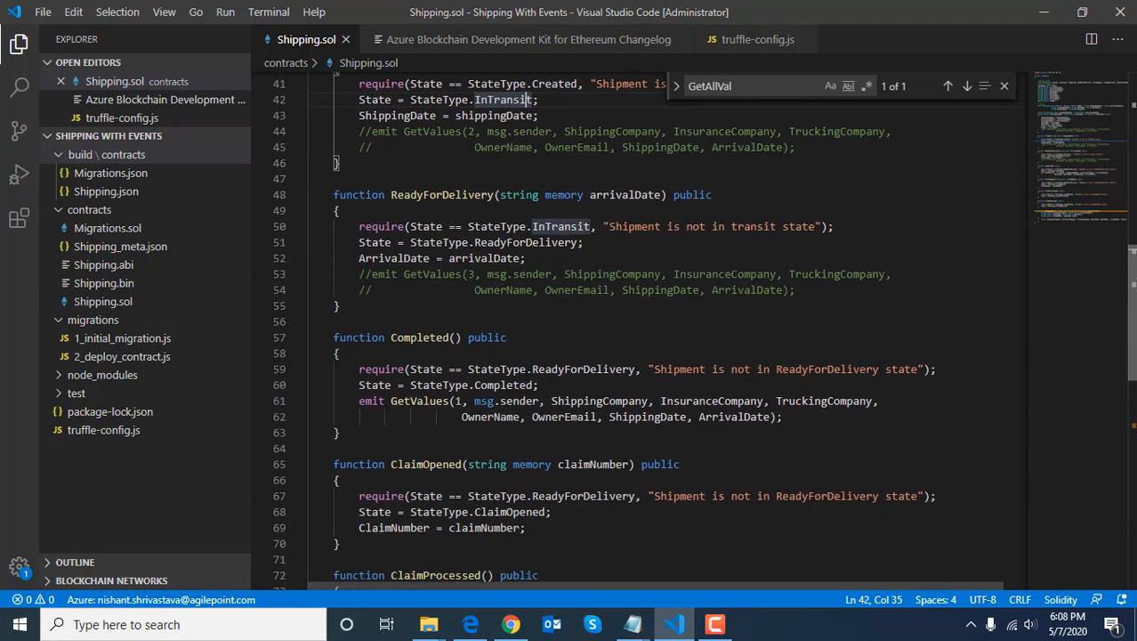
{"action": "scroll", "coordinate": [525, 267], "scroll_direction": "down", "scroll_amount": 2}
Examine the Completed function and its emit GetValues statement in Shipping.sol
{"action": "left_click", "coordinate": [423, 264]}
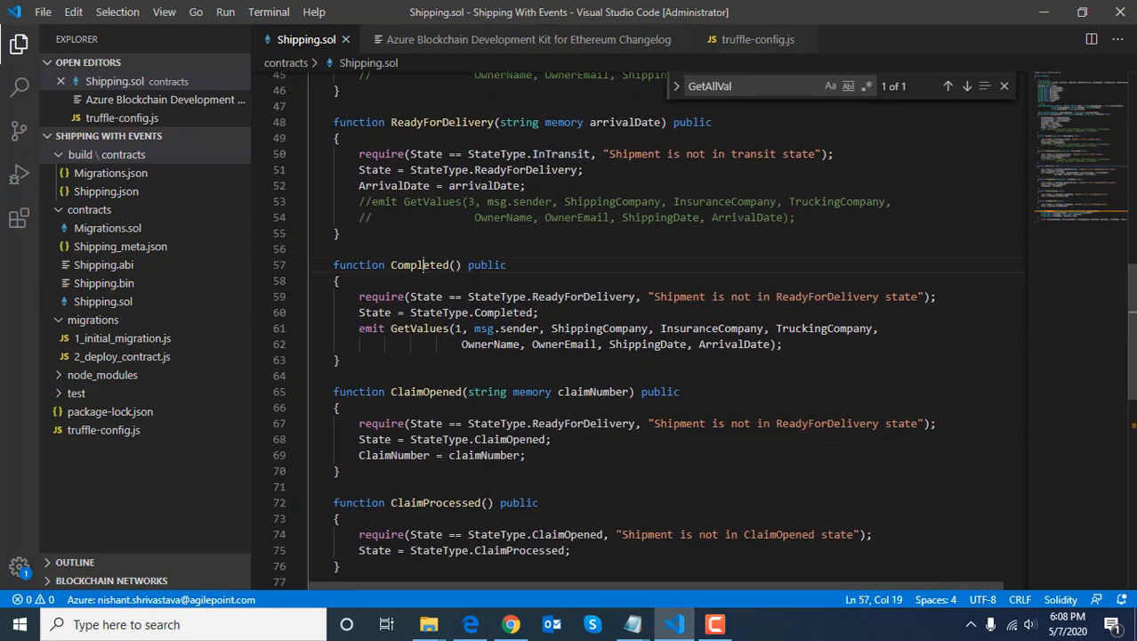
{"action": "double_click", "coordinate": [422, 264]}
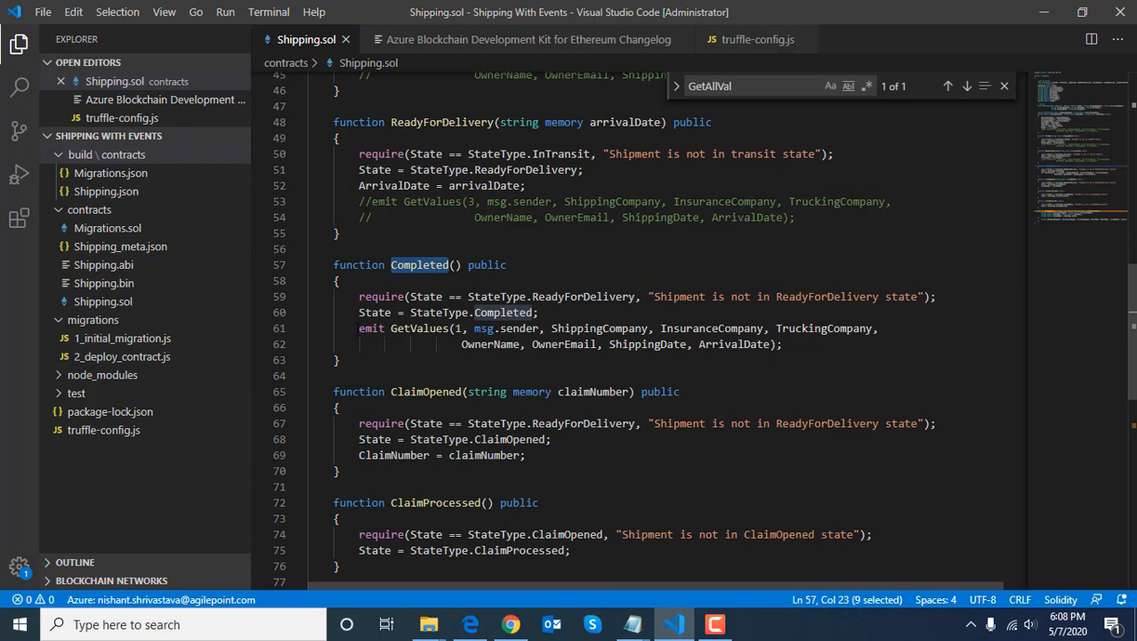
{"action": "left_click_drag", "start_coordinate": [358, 329], "coordinate": [338, 407]}
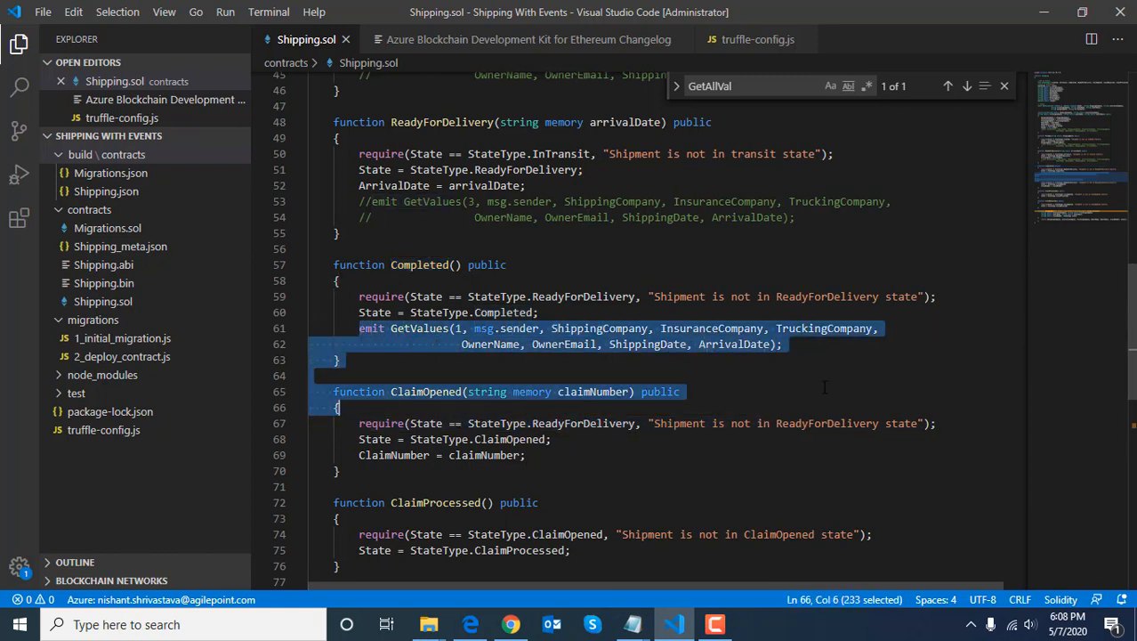
{"action": "left_click_drag", "start_coordinate": [825, 387], "coordinate": [783, 345]}
{"action": "left_click", "coordinate": [725, 380]}
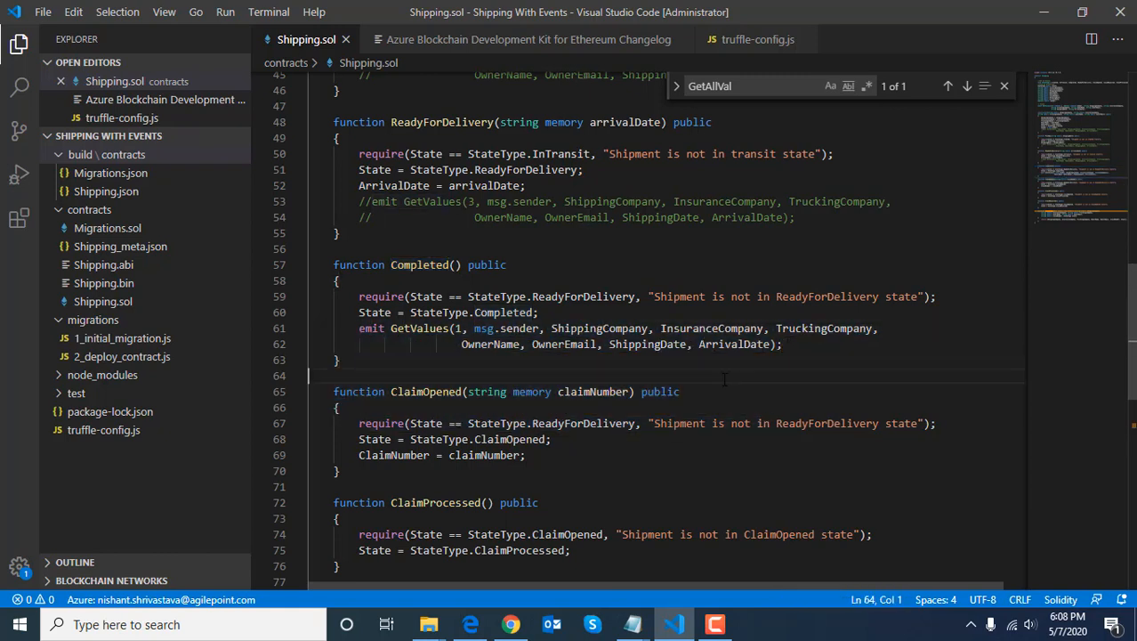
Examine the claim functions and the GetAllValues view function, including its return values, at the end of Shipping.sol
{"action": "scroll", "coordinate": [1012, 323], "scroll_direction": "down", "scroll_amount": 4}
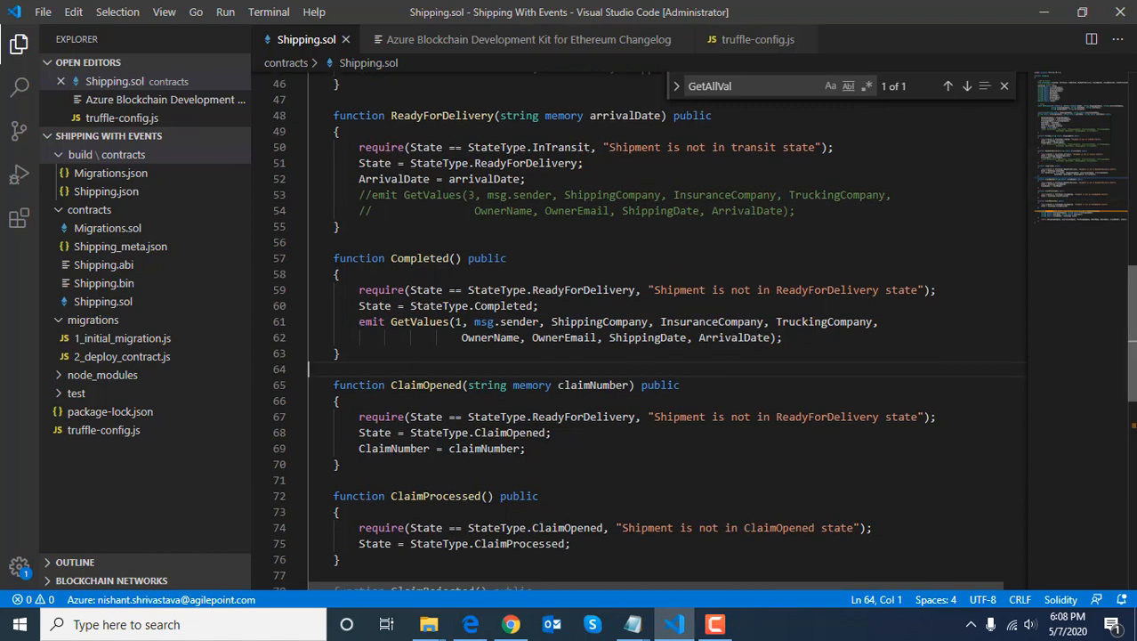
{"action": "scroll", "coordinate": [677, 356], "scroll_direction": "down", "scroll_amount": 3}
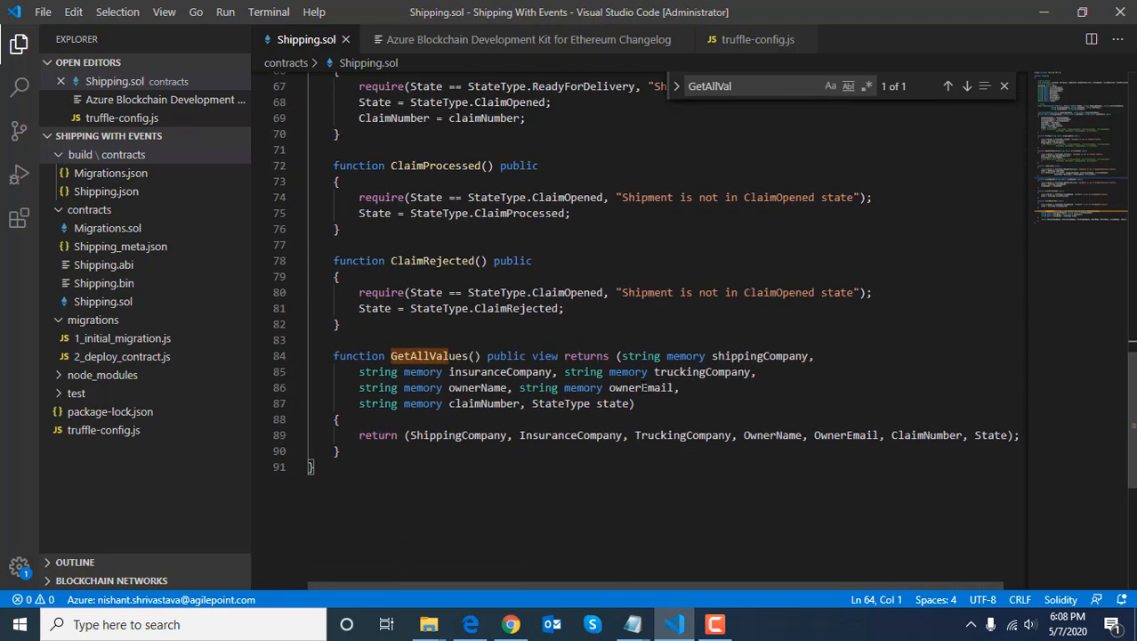
{"action": "left_click", "coordinate": [647, 387]}
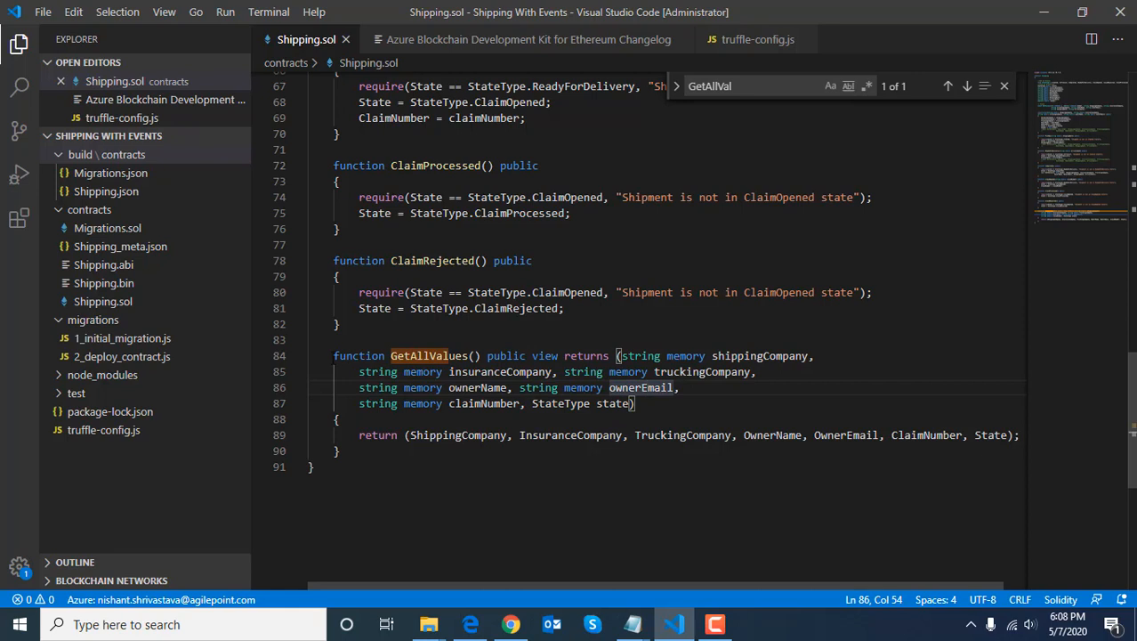
{"action": "left_click_drag", "start_coordinate": [333, 356], "coordinate": [340, 387]}
{"action": "left_click", "coordinate": [578, 388]}
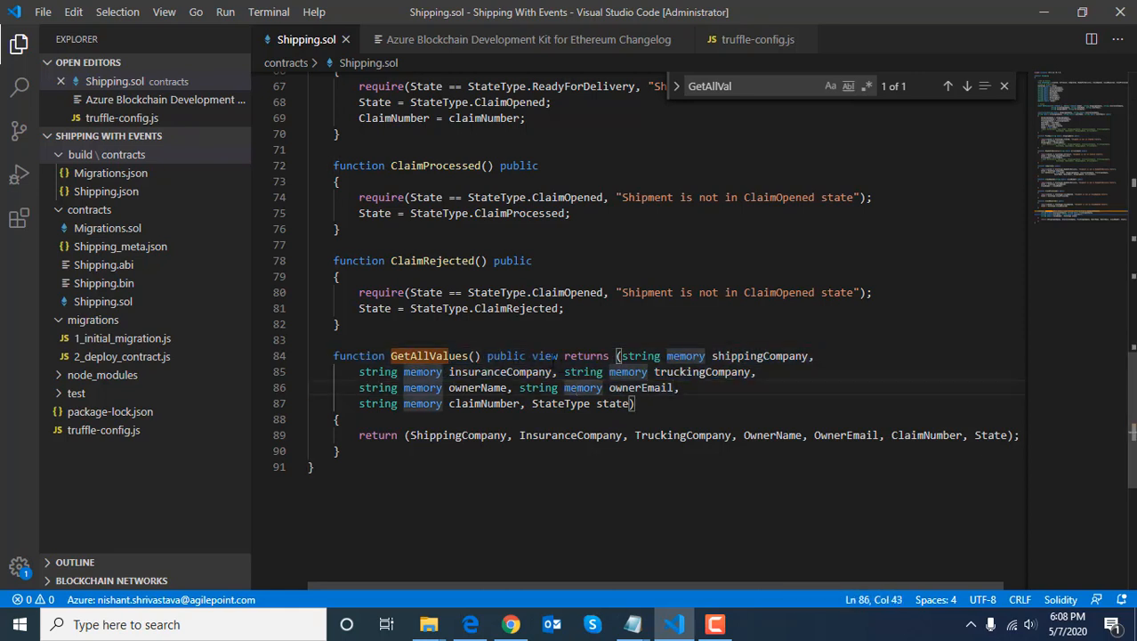
{"action": "double_click", "coordinate": [545, 356]}
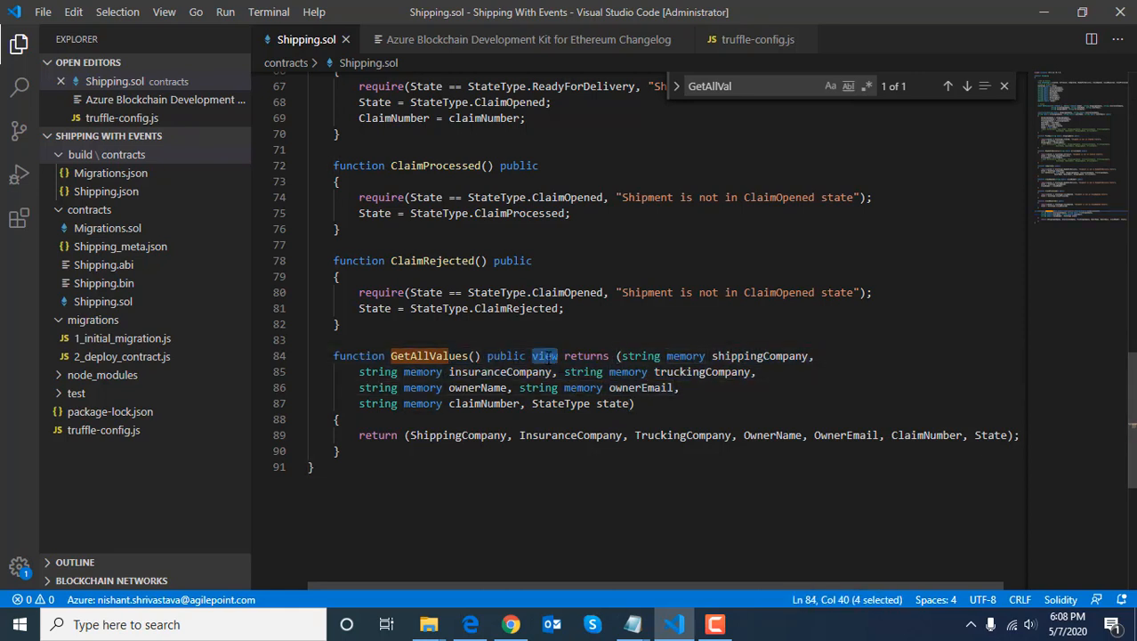
{"action": "left_click_drag", "start_coordinate": [335, 356], "coordinate": [351, 453]}
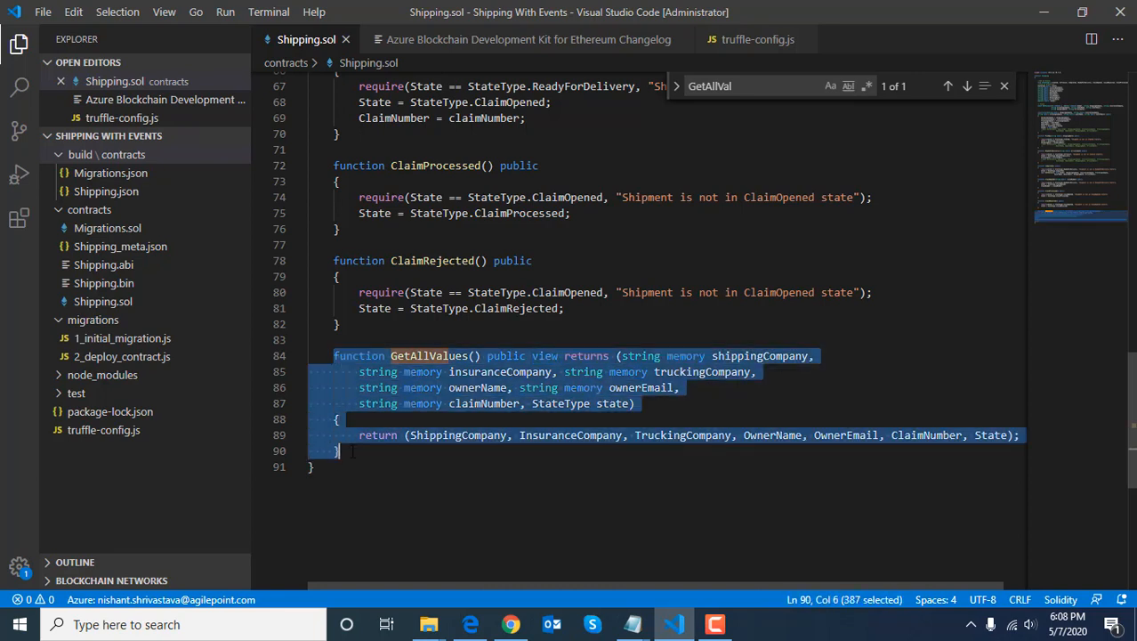
{"action": "left_click", "coordinate": [699, 491]}
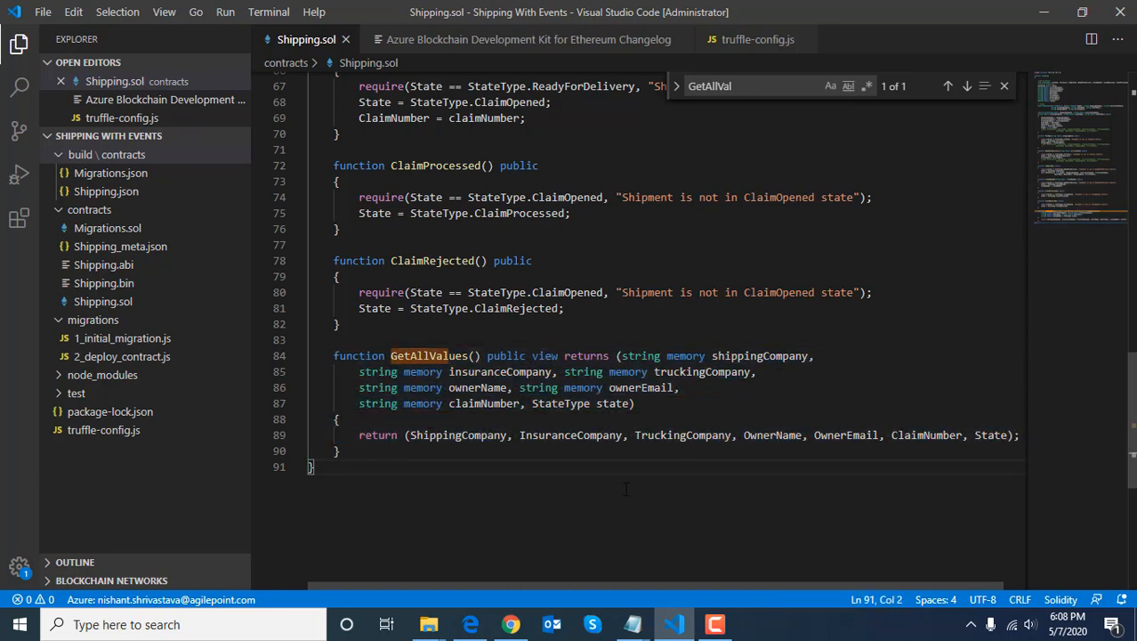
Switch to the AgilePoint app builder in Chrome and open the Deploy Smart Contract activity's blockchain configuration page
{"action": "left_click", "coordinate": [512, 626]}
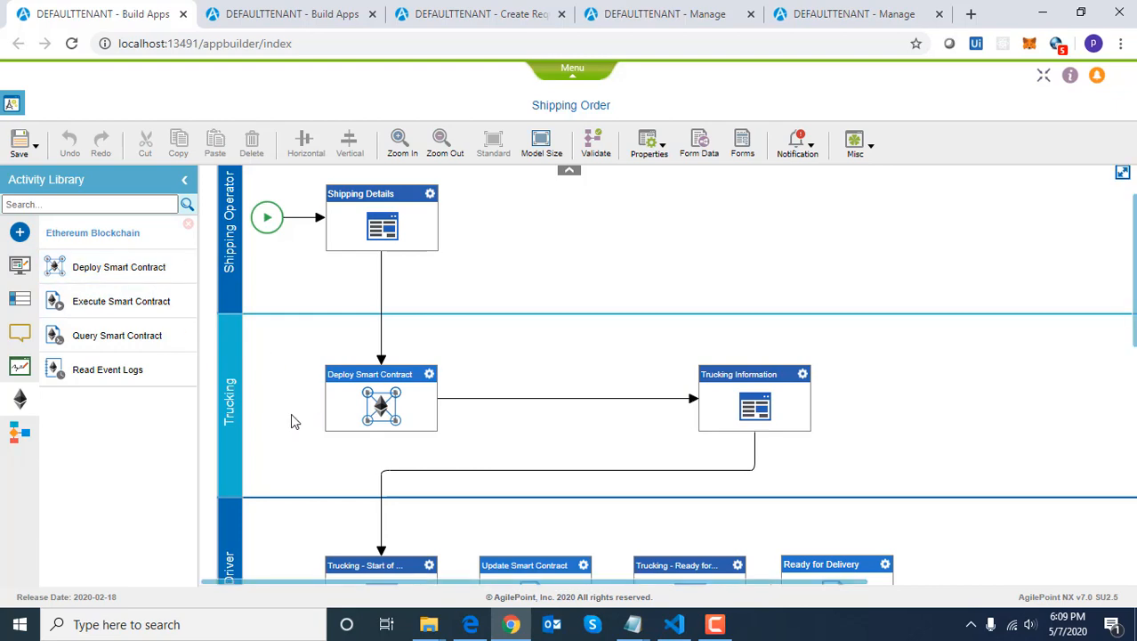
{"action": "left_click", "coordinate": [395, 405]}
{"action": "double_click", "coordinate": [395, 405]}
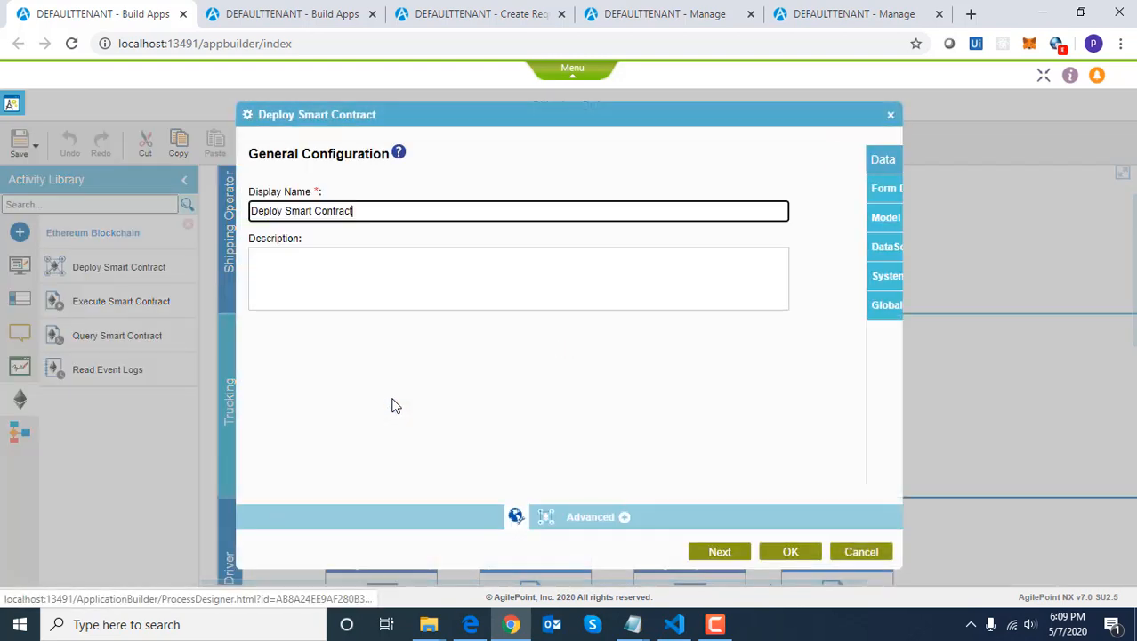
{"action": "left_click", "coordinate": [731, 552]}
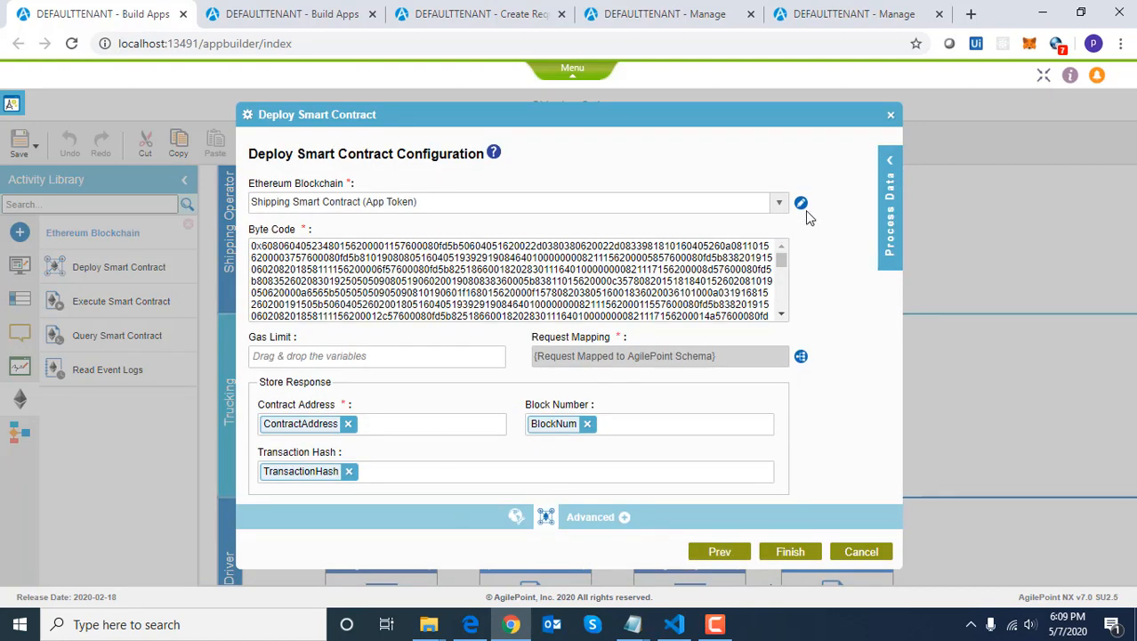
Open the Shipping Smart Contract access token and inspect its Ethereum RPC endpoint, private key option and contract ABI
{"action": "left_click", "coordinate": [801, 204]}
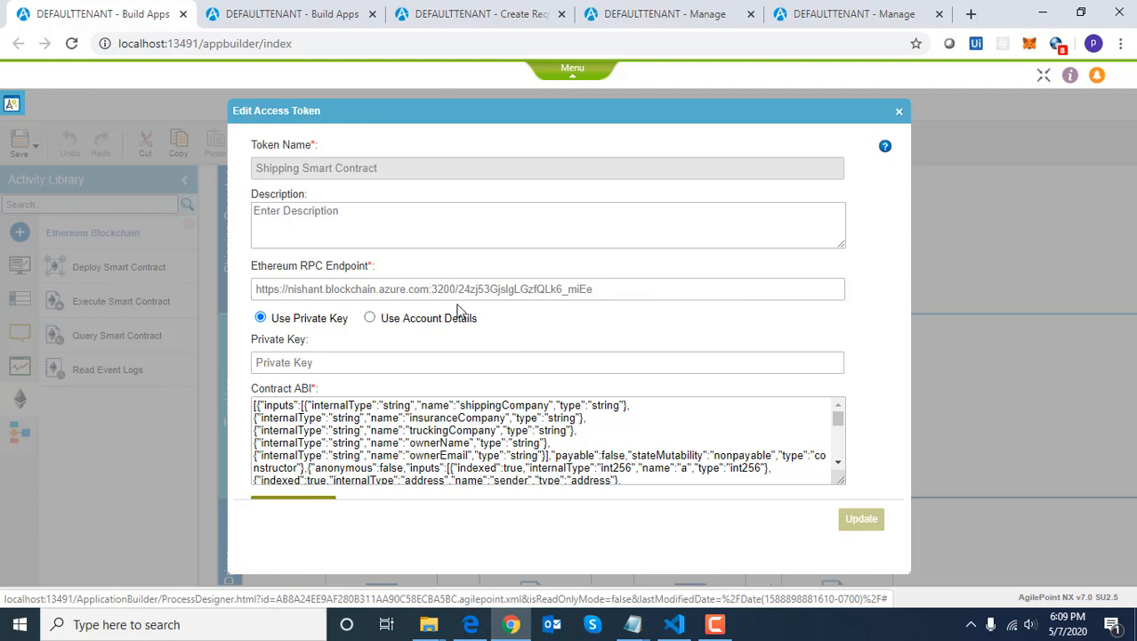
{"action": "left_click_drag", "start_coordinate": [377, 288], "coordinate": [406, 289]}
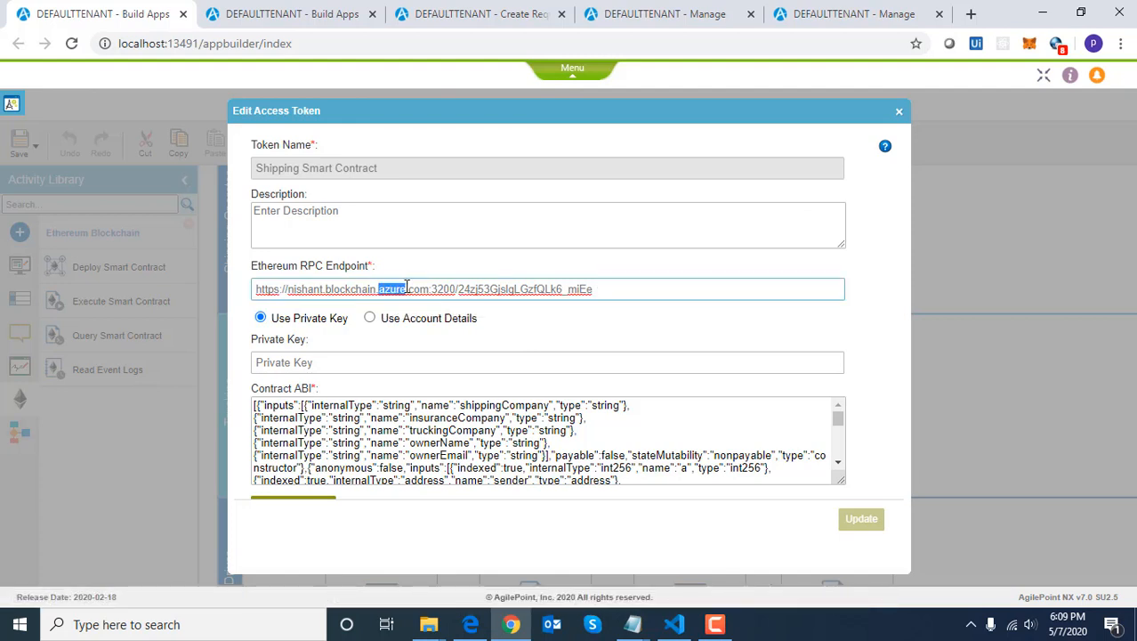
{"action": "left_click_drag", "start_coordinate": [894, 311], "coordinate": [897, 348]}
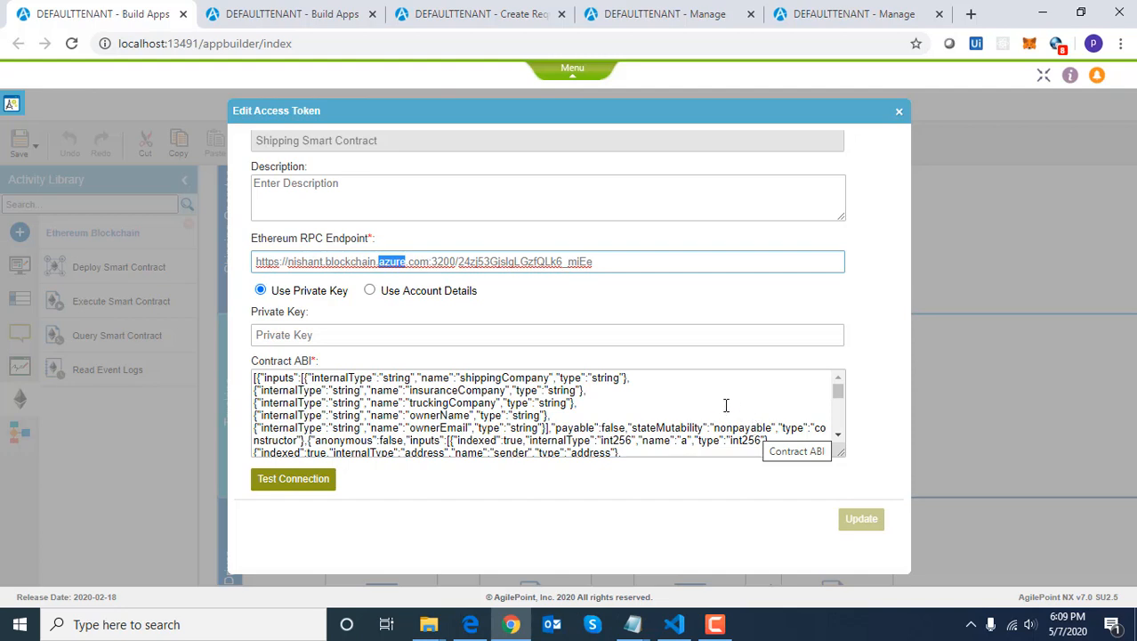
Switch to Visual Studio Code and show the available actions for the compiled Shipping.json contract file
{"action": "left_click", "coordinate": [674, 624]}
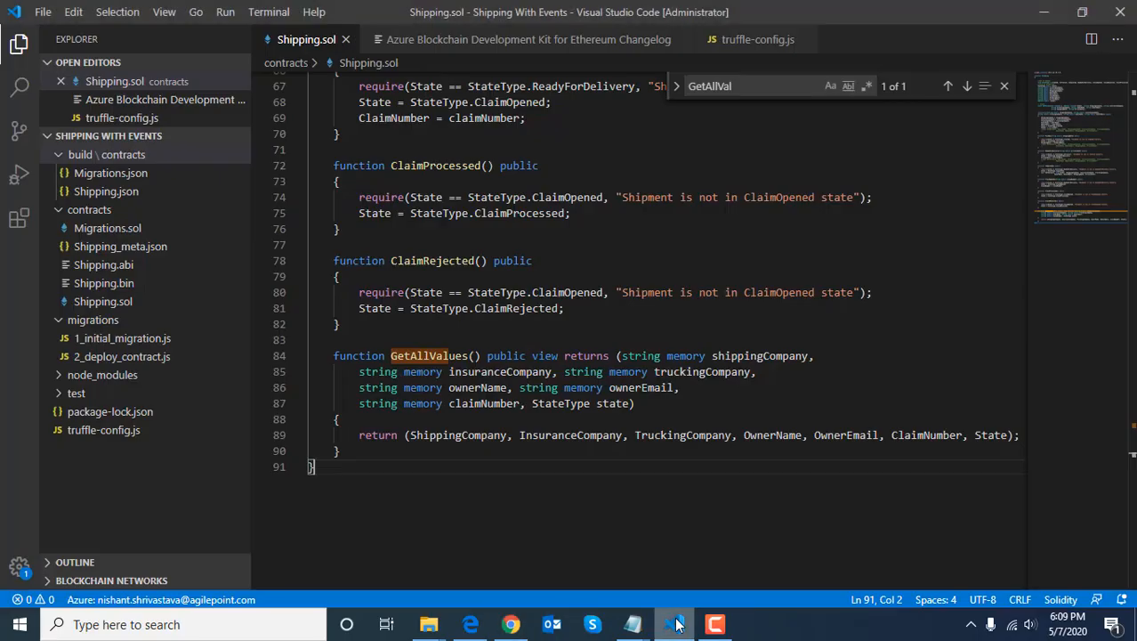
{"action": "right_click", "coordinate": [129, 193]}
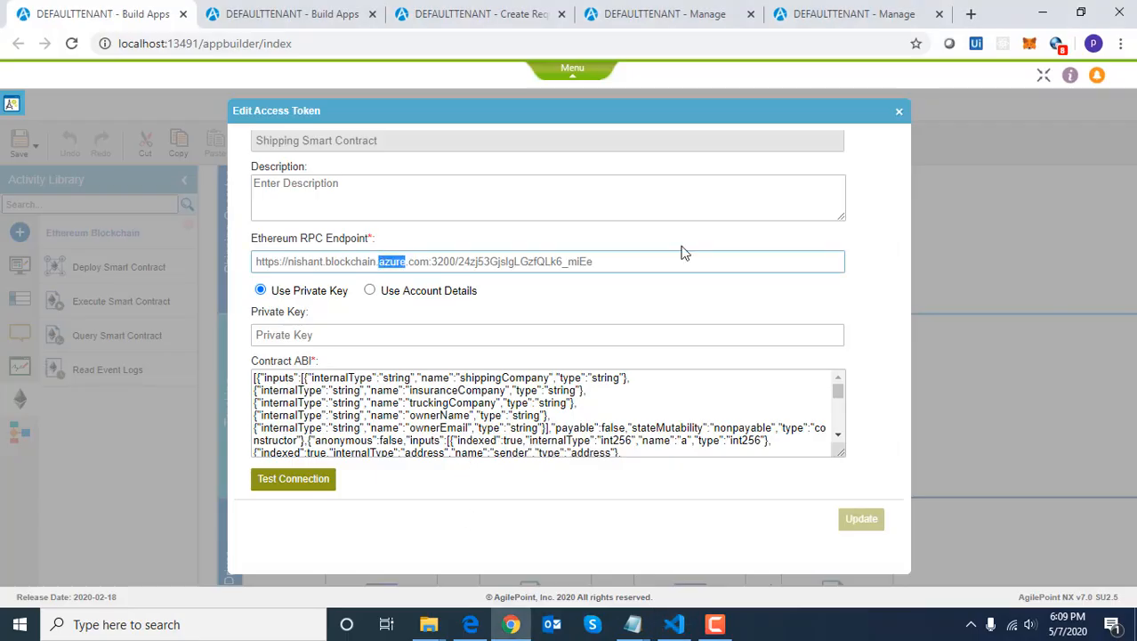
Close the access token, copy the constructor bytecode of Shipping.json in Visual Studio Code, and return to the Deploy Smart Contract configuration in Chrome
{"action": "left_click", "coordinate": [898, 114]}
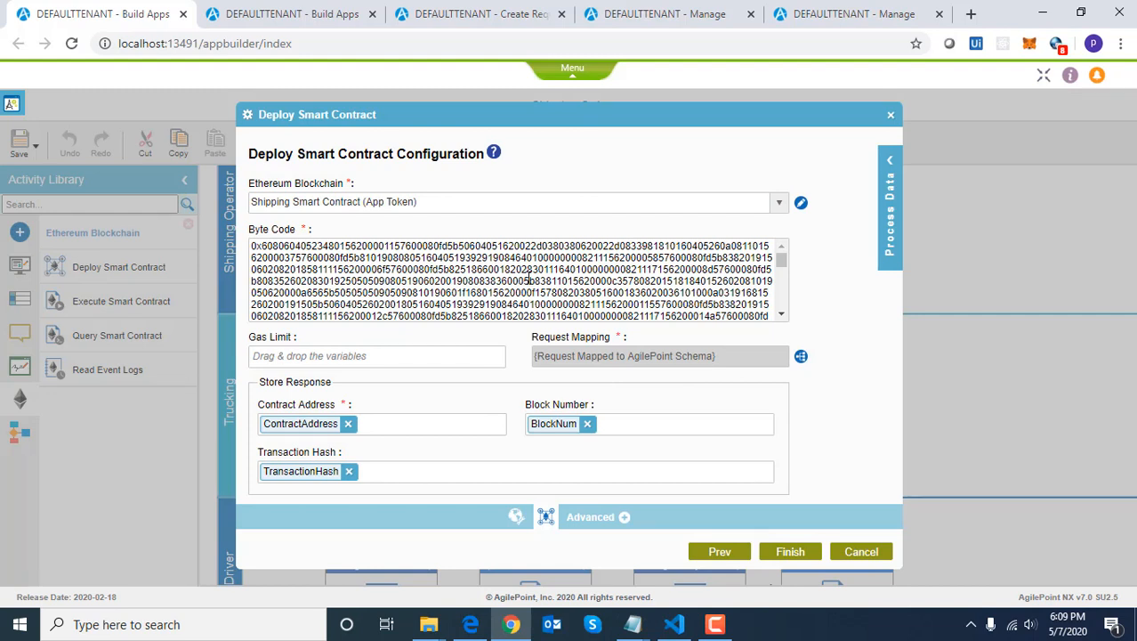
{"action": "key", "text": "alt+Tab"}
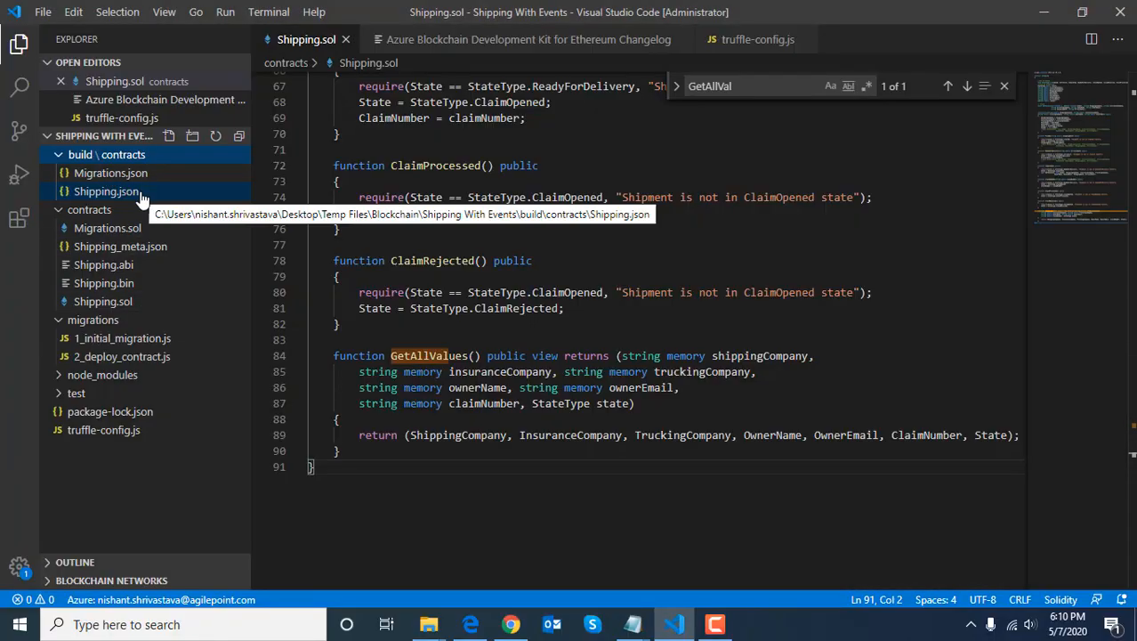
{"action": "right_click", "coordinate": [142, 191]}
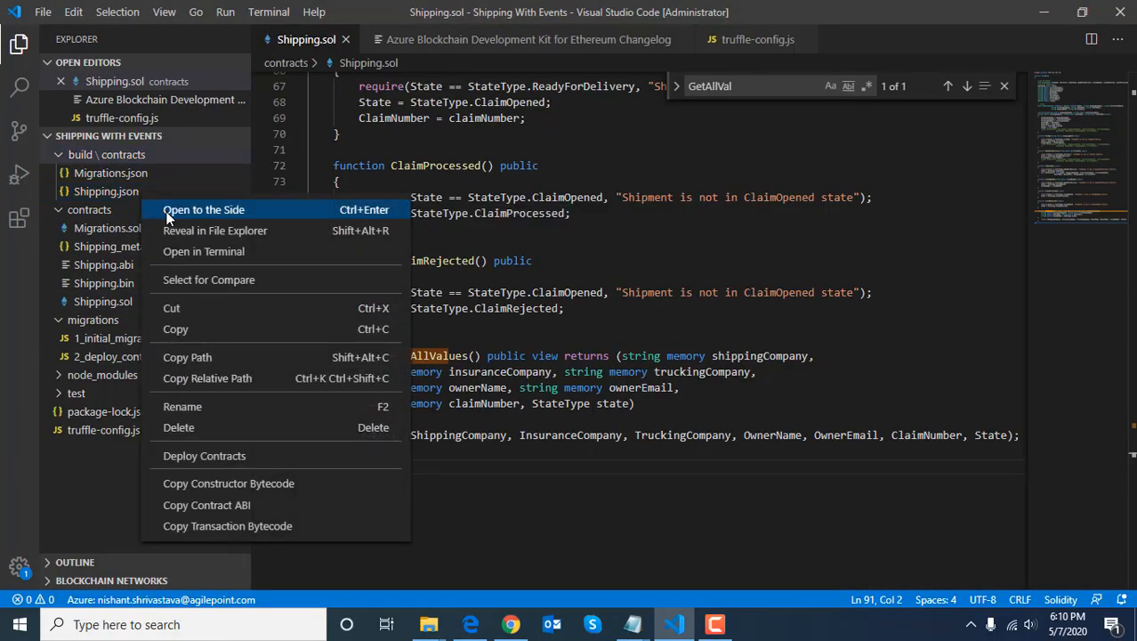
{"action": "left_click", "coordinate": [304, 486]}
{"action": "key", "text": "alt+Tab"}
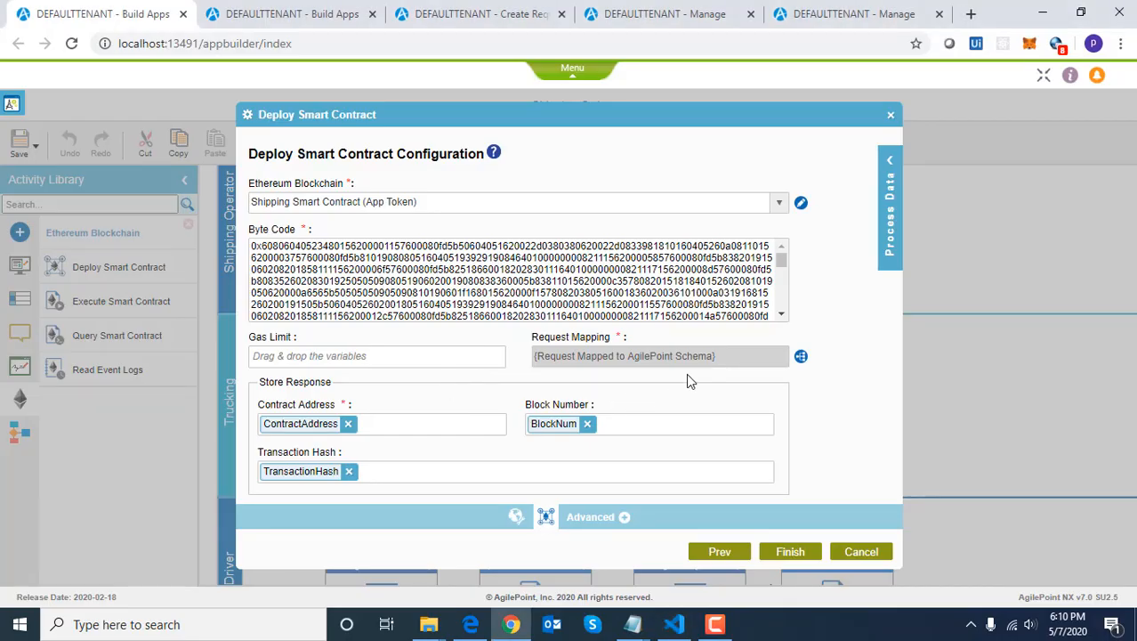
Inspect the Deploy Smart Contract request mapping between the shipment data fields and the constructor parameters
{"action": "left_click", "coordinate": [802, 360]}
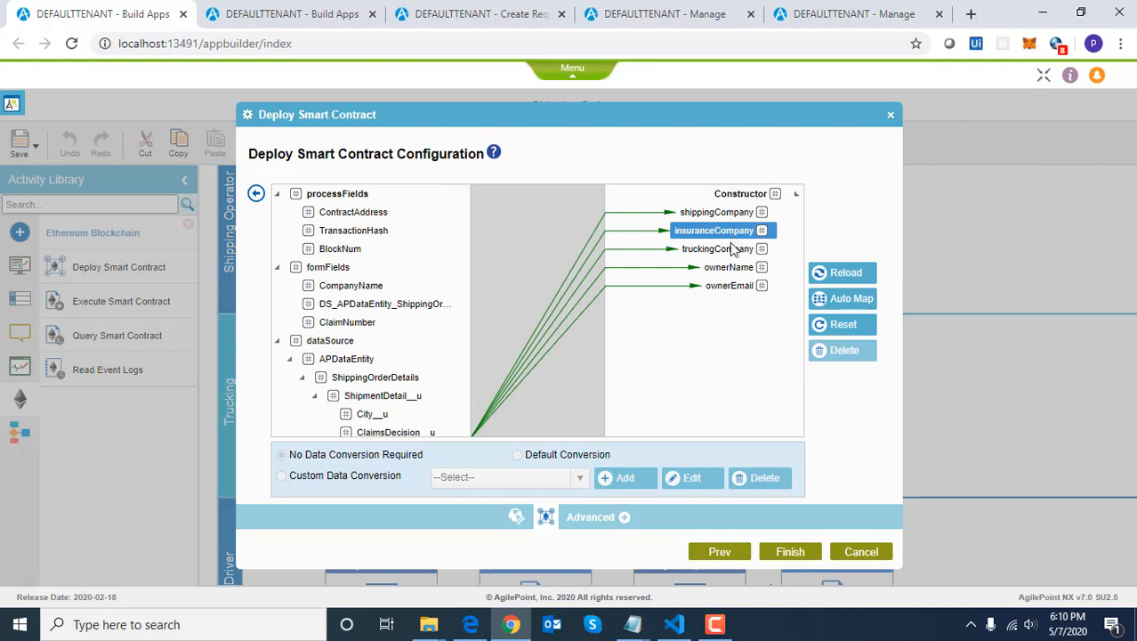
{"action": "left_click_drag", "start_coordinate": [463, 256], "coordinate": [469, 349]}
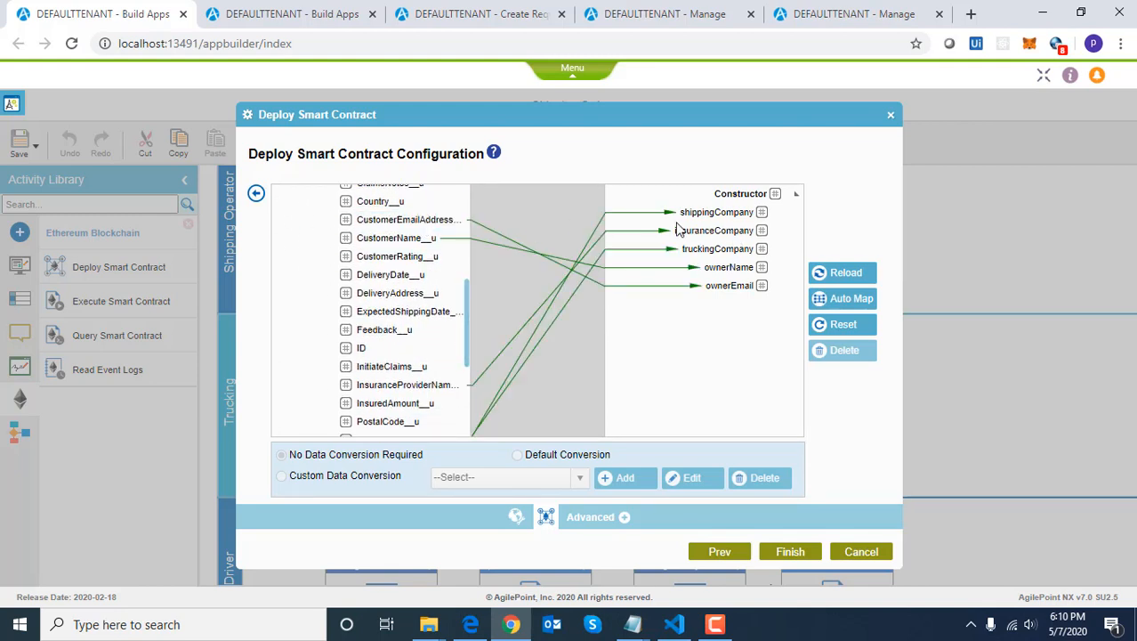
{"action": "left_click", "coordinate": [259, 195]}
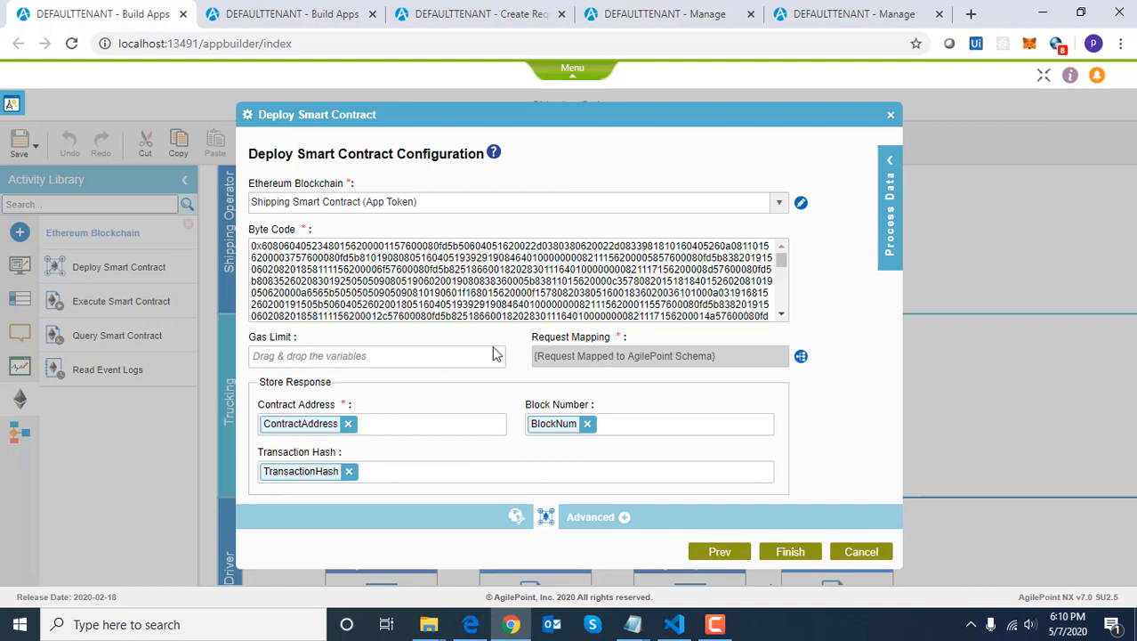
View the process fields in the model data available for storing the deployment response, and close the activity configuration
{"action": "left_click", "coordinate": [890, 167]}
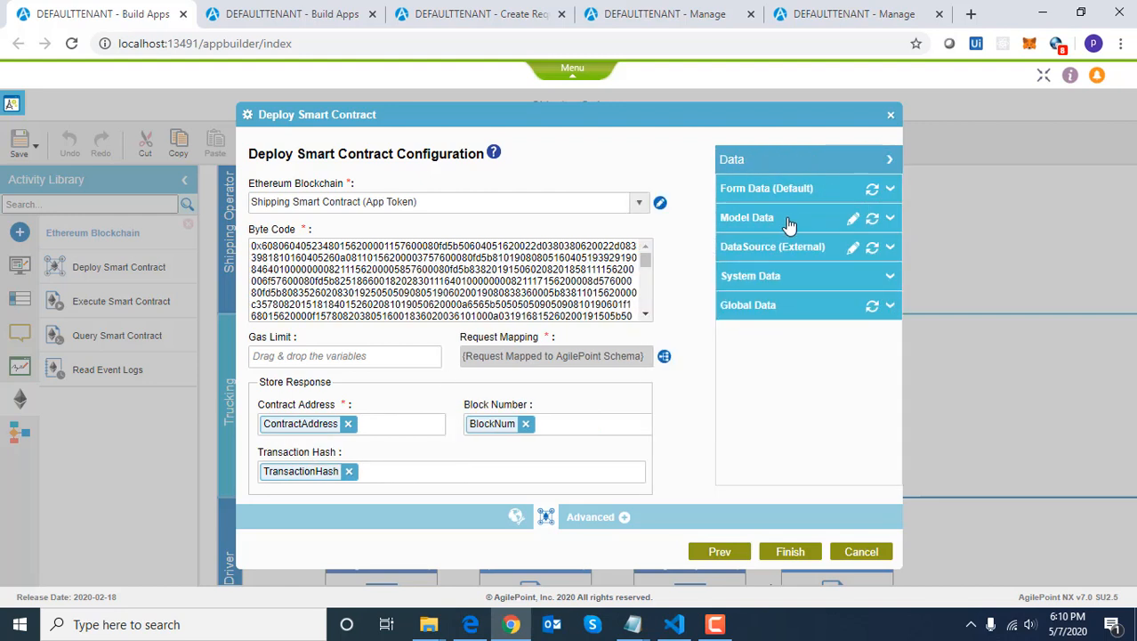
{"action": "left_click", "coordinate": [791, 220]}
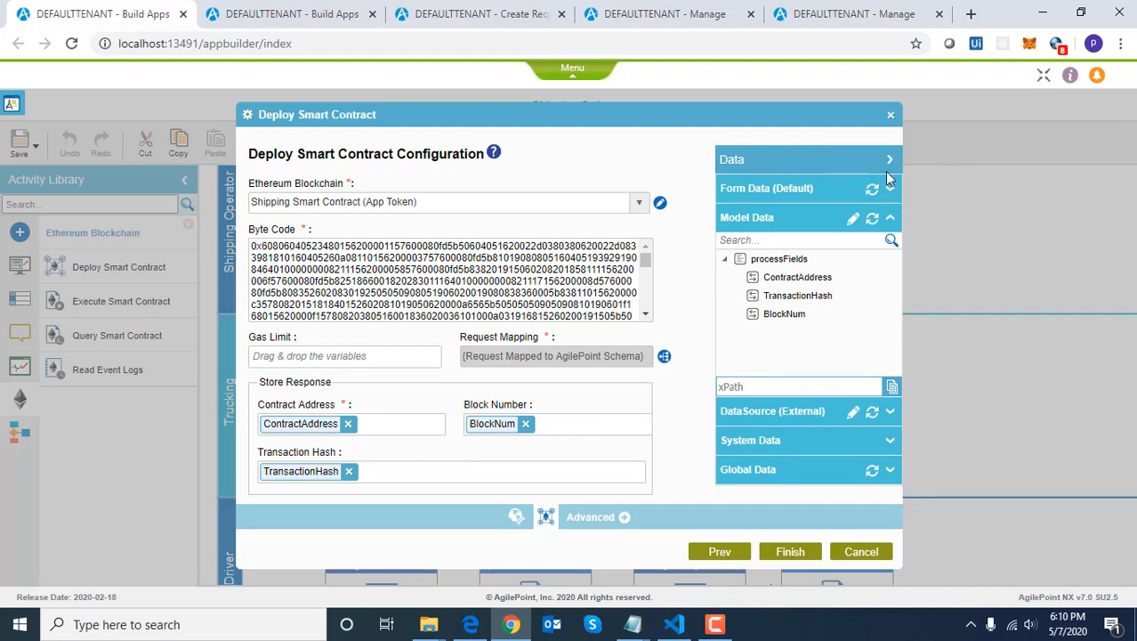
{"action": "left_click", "coordinate": [891, 114]}
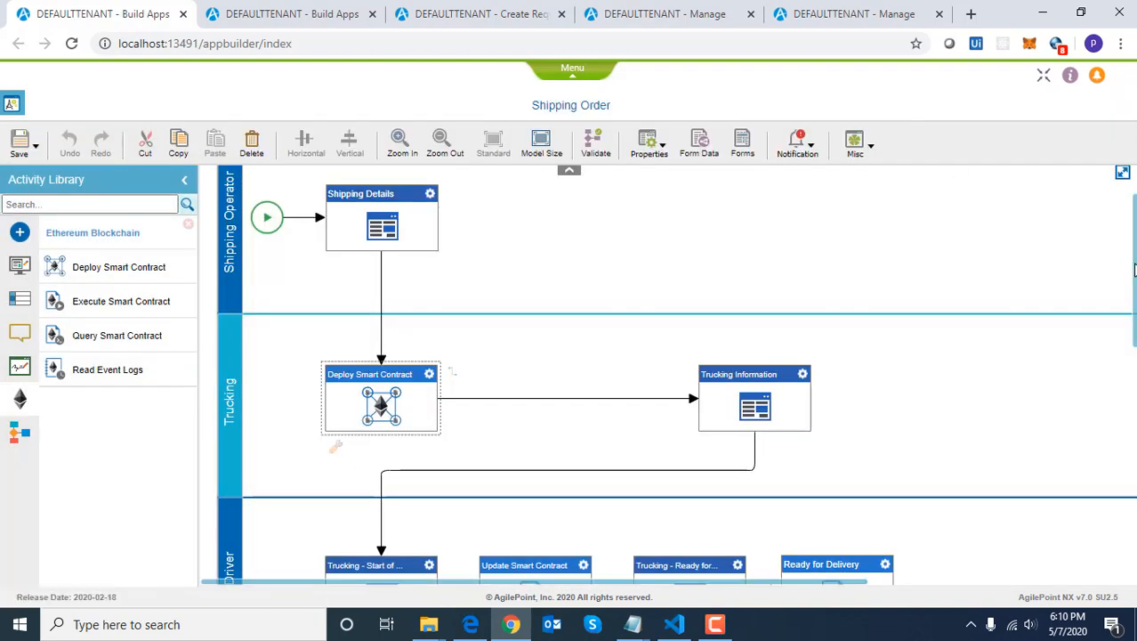
Open the Update Smart Contract activity in the Truck Driver lane and inspect its Ethereum blockchain and function name choices
{"action": "scroll", "coordinate": [1050, 351], "scroll_direction": "down", "scroll_amount": 3}
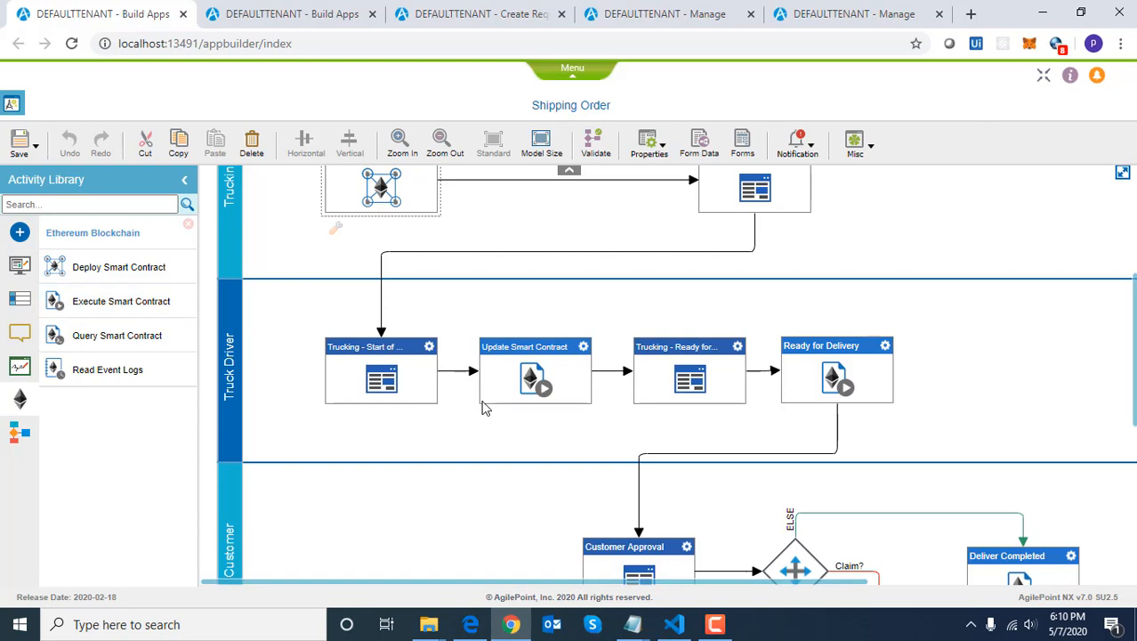
{"action": "double_click", "coordinate": [516, 383]}
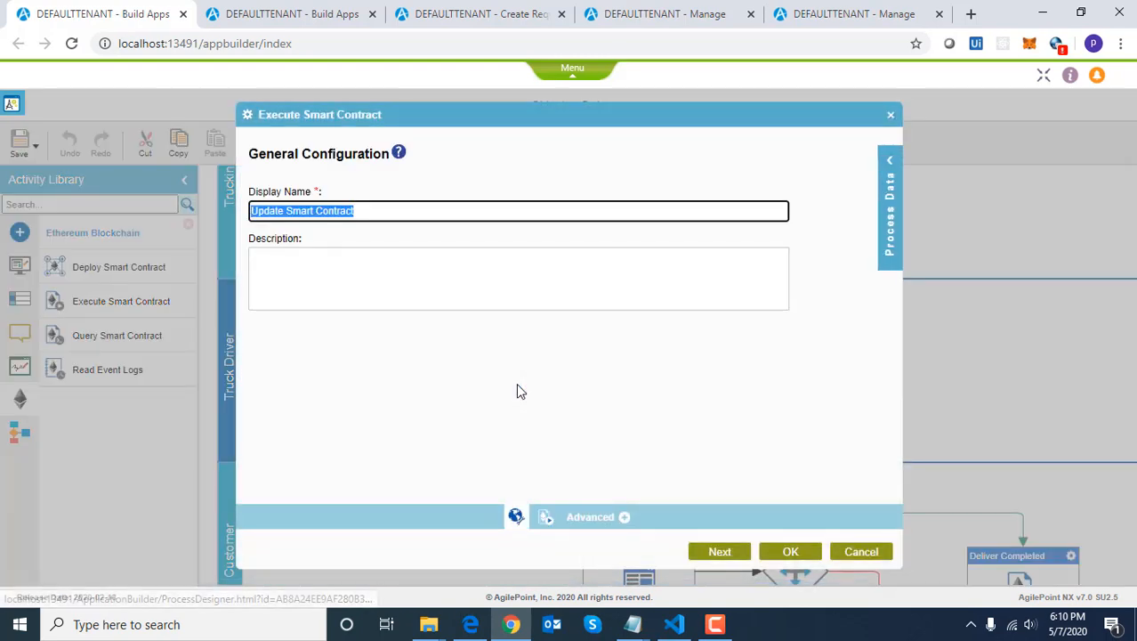
{"action": "left_click", "coordinate": [721, 552]}
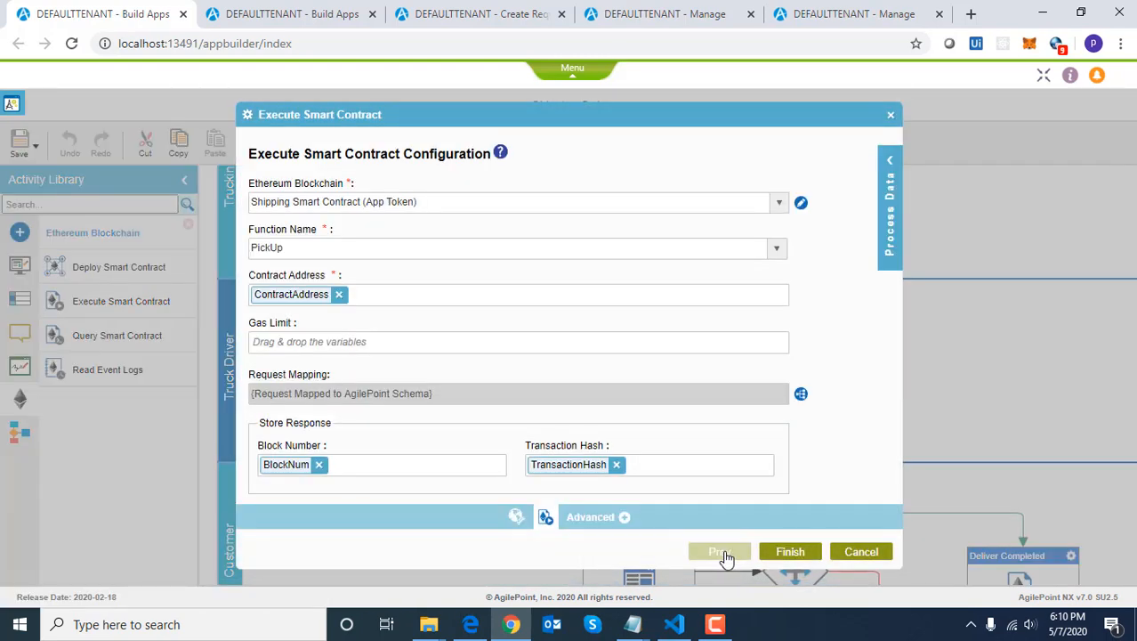
{"action": "left_click", "coordinate": [776, 205]}
{"action": "left_click", "coordinate": [777, 251]}
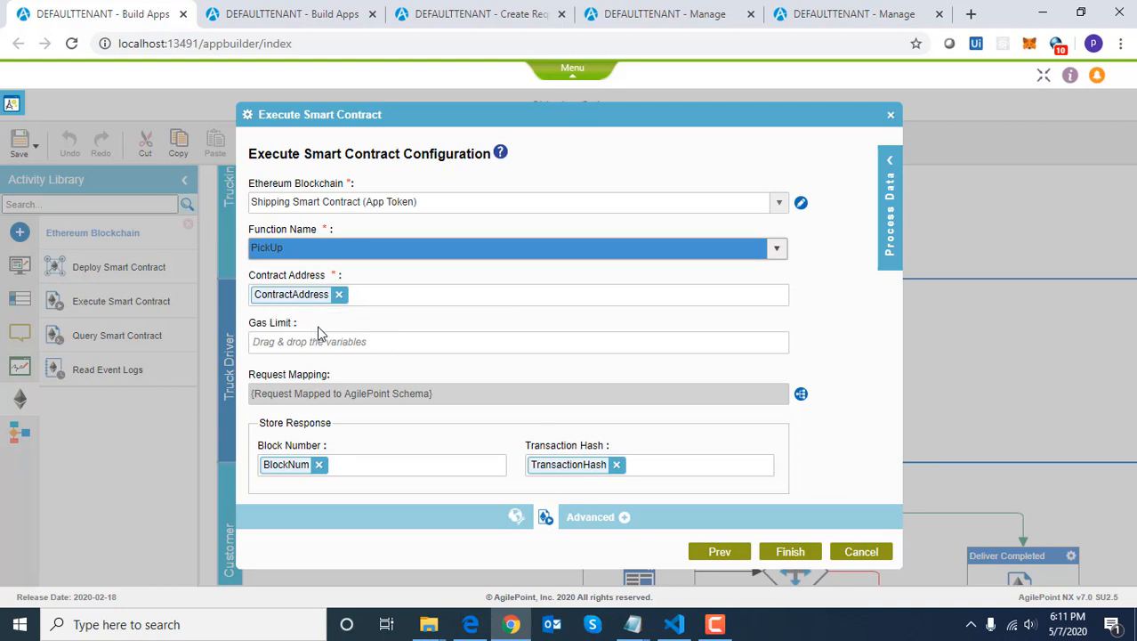
Inspect the PickUp request mapping and compare its shippingDate parameter with the PickUp function of Shipping.sol in Visual Studio Code
{"action": "left_click", "coordinate": [802, 394]}
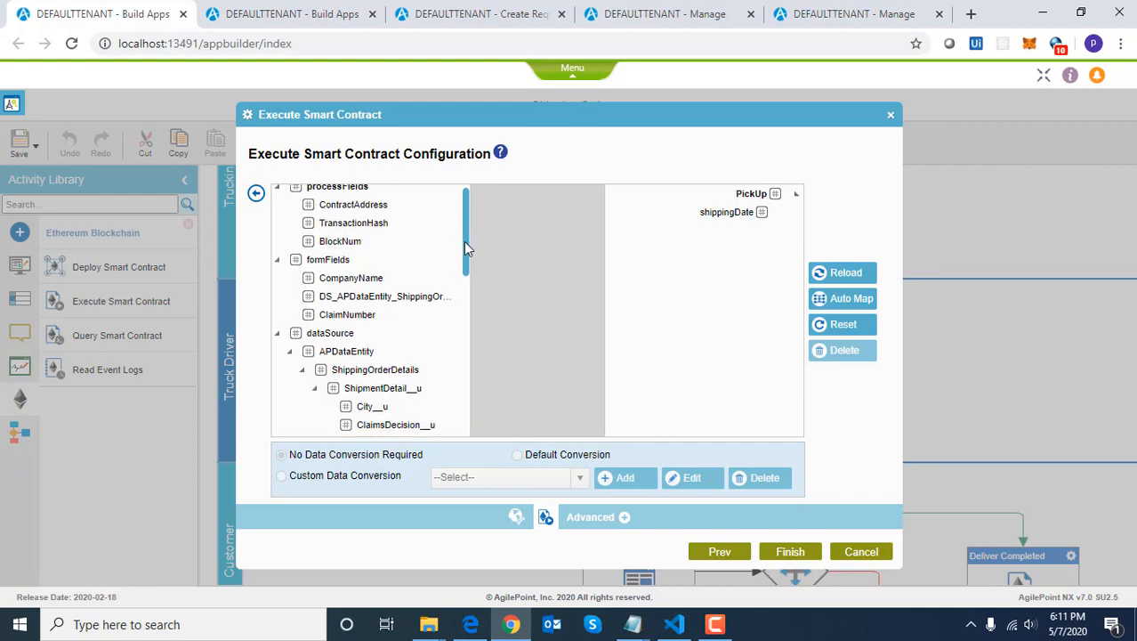
{"action": "scroll", "coordinate": [464, 241], "scroll_direction": "down", "scroll_amount": 4}
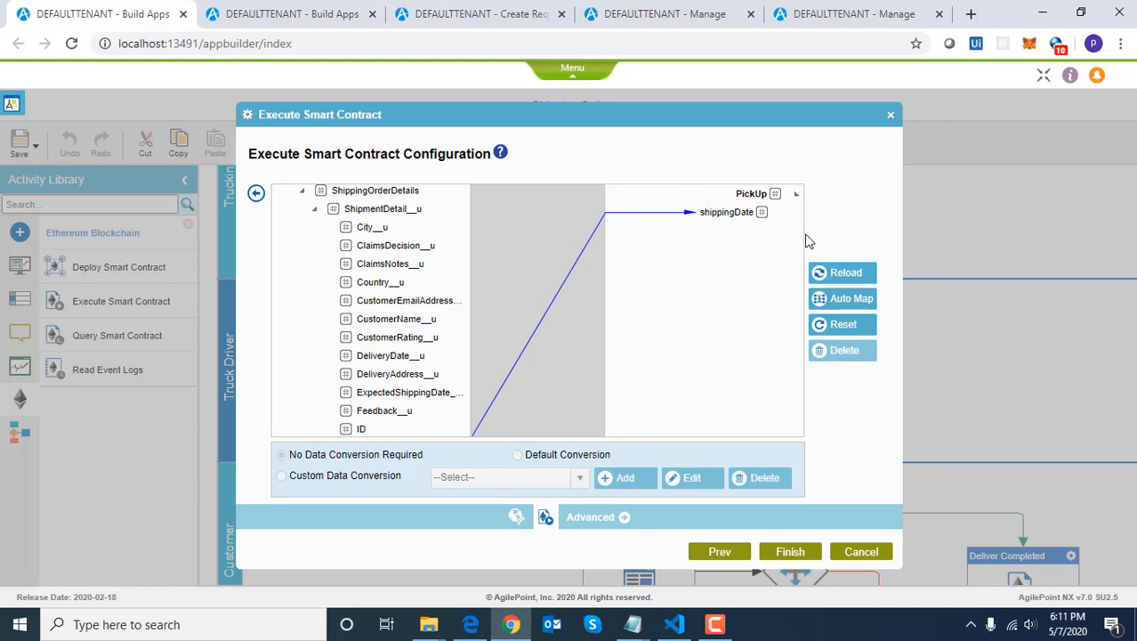
{"action": "left_click", "coordinate": [675, 624]}
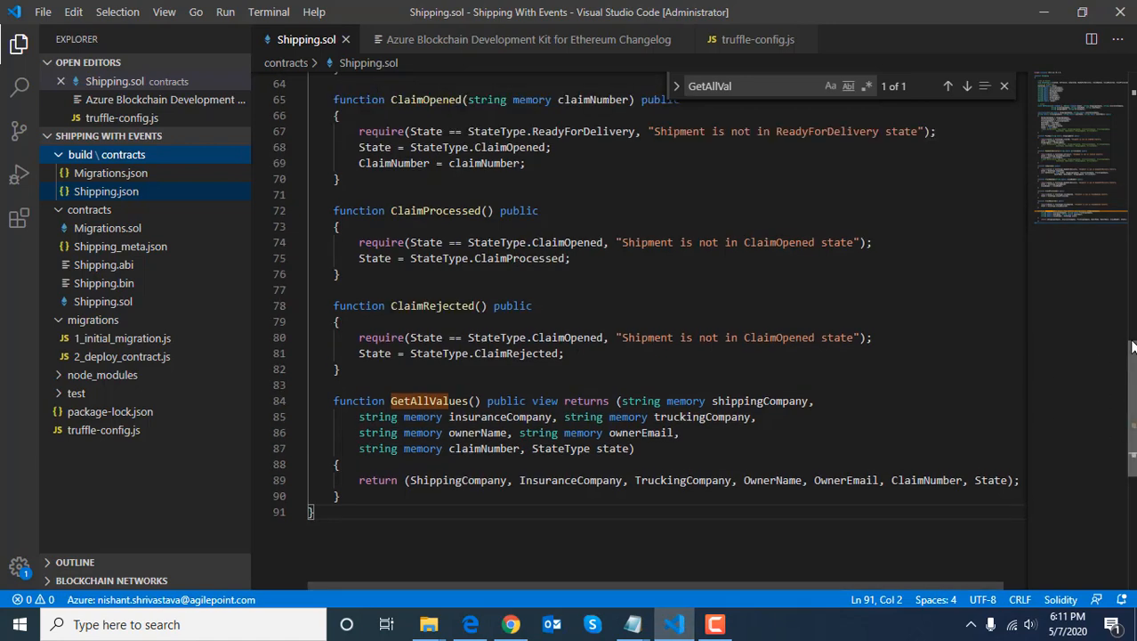
{"action": "scroll", "coordinate": [1132, 347], "scroll_direction": "up", "scroll_amount": 10}
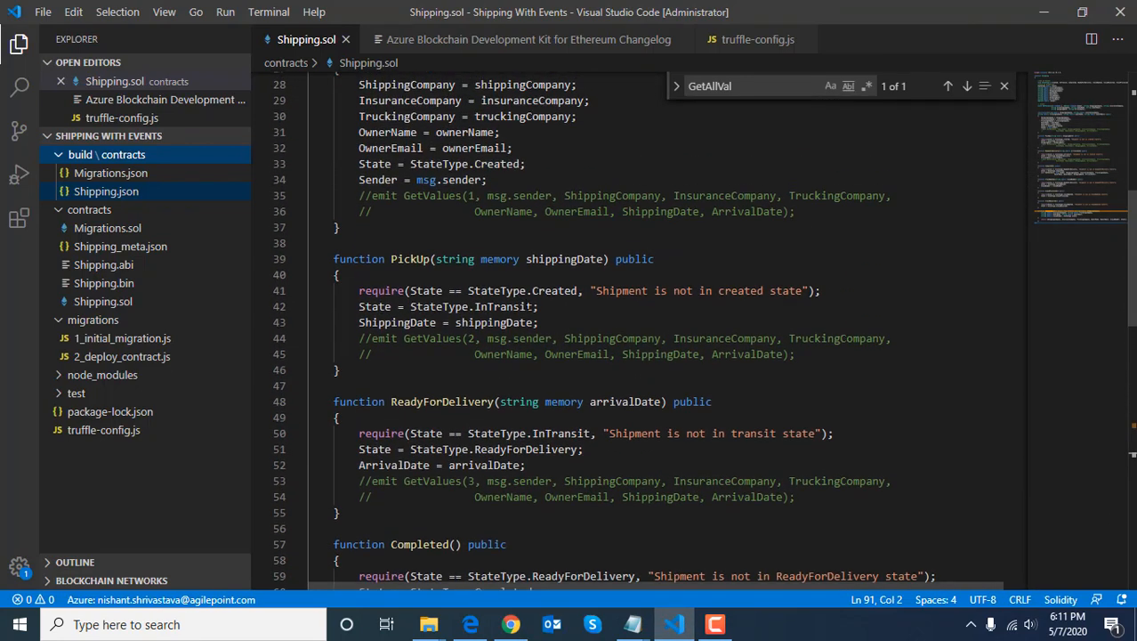
{"action": "double_click", "coordinate": [569, 259]}
{"action": "left_click", "coordinate": [511, 624]}
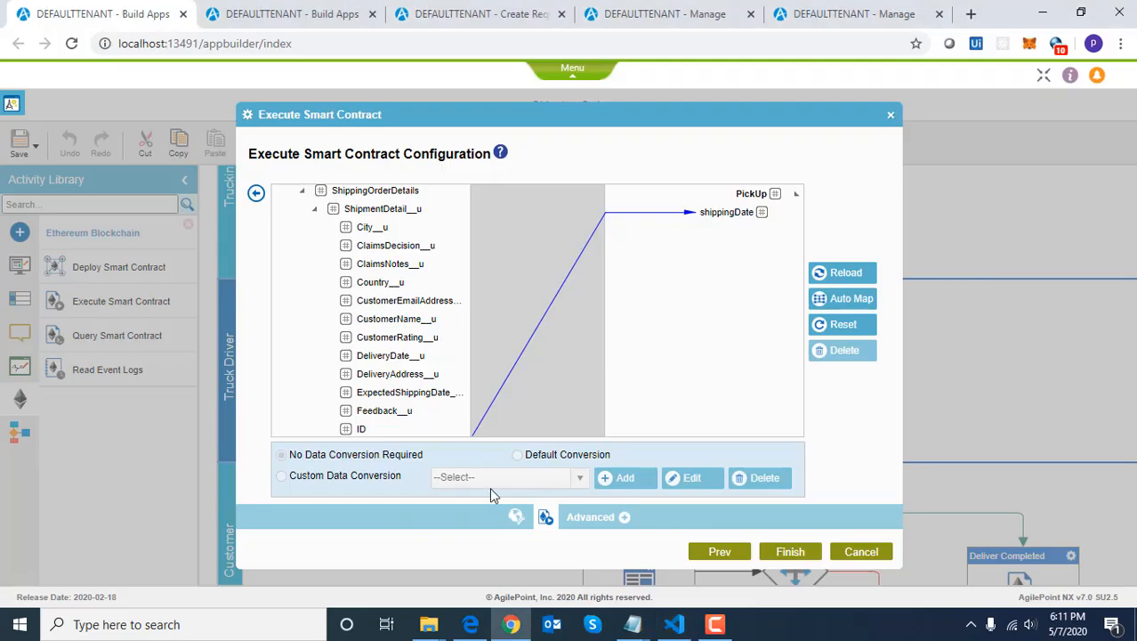
{"action": "left_click", "coordinate": [891, 117]}
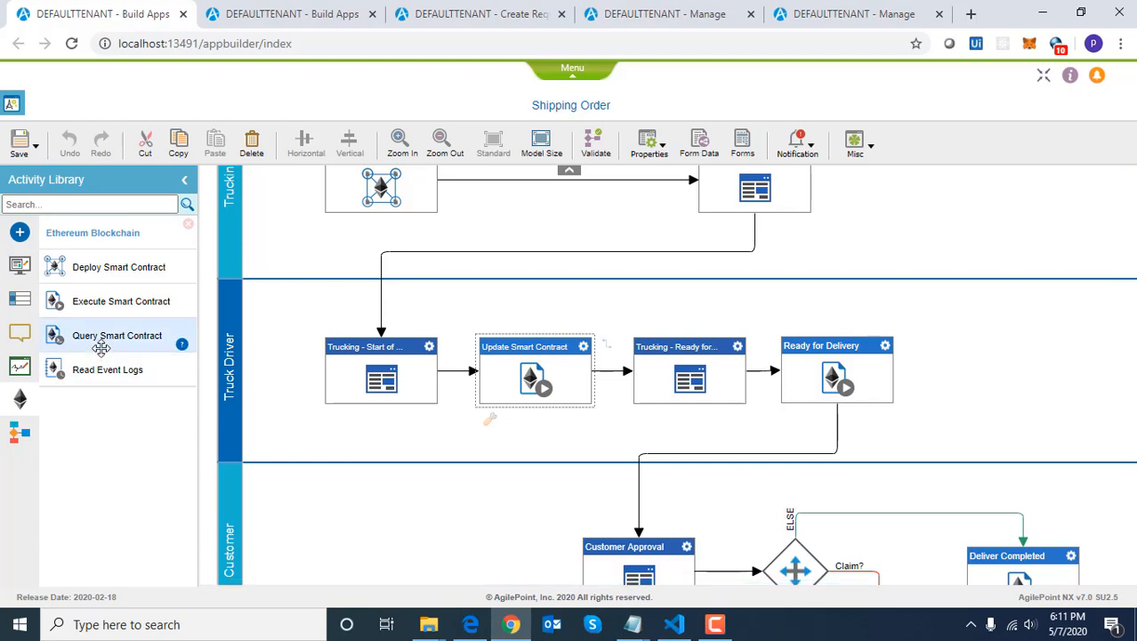
Add a Query Smart Contract activity to the Customer lane, using the Shipping Smart Contract token and the GetAllValues function
{"action": "left_click_drag", "start_coordinate": [101, 349], "coordinate": [372, 520]}
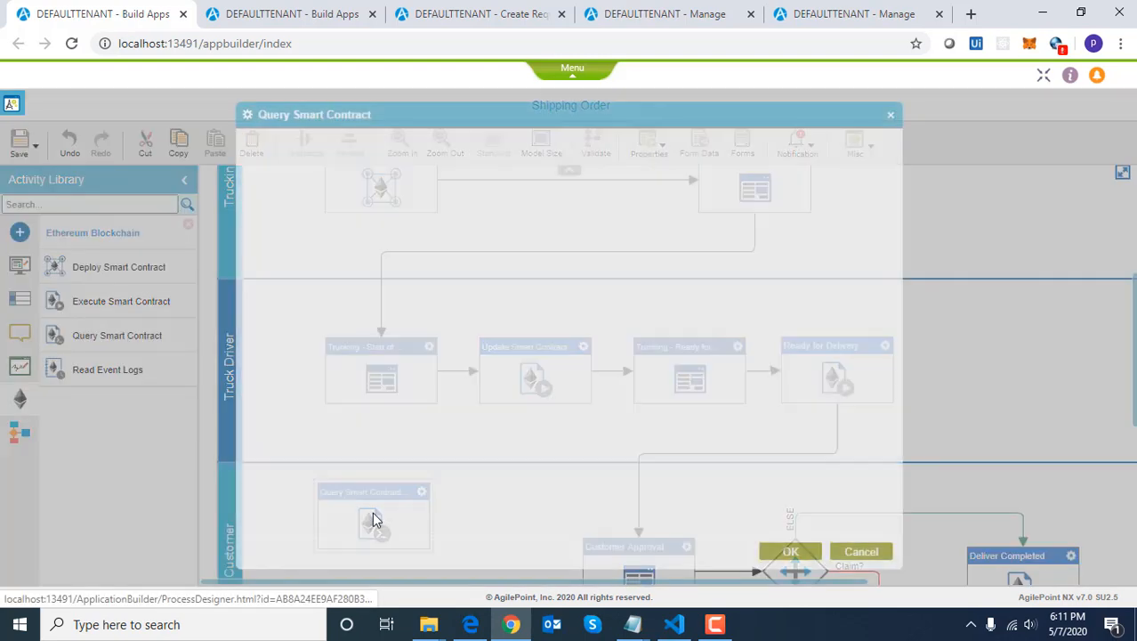
{"action": "left_click", "coordinate": [717, 551]}
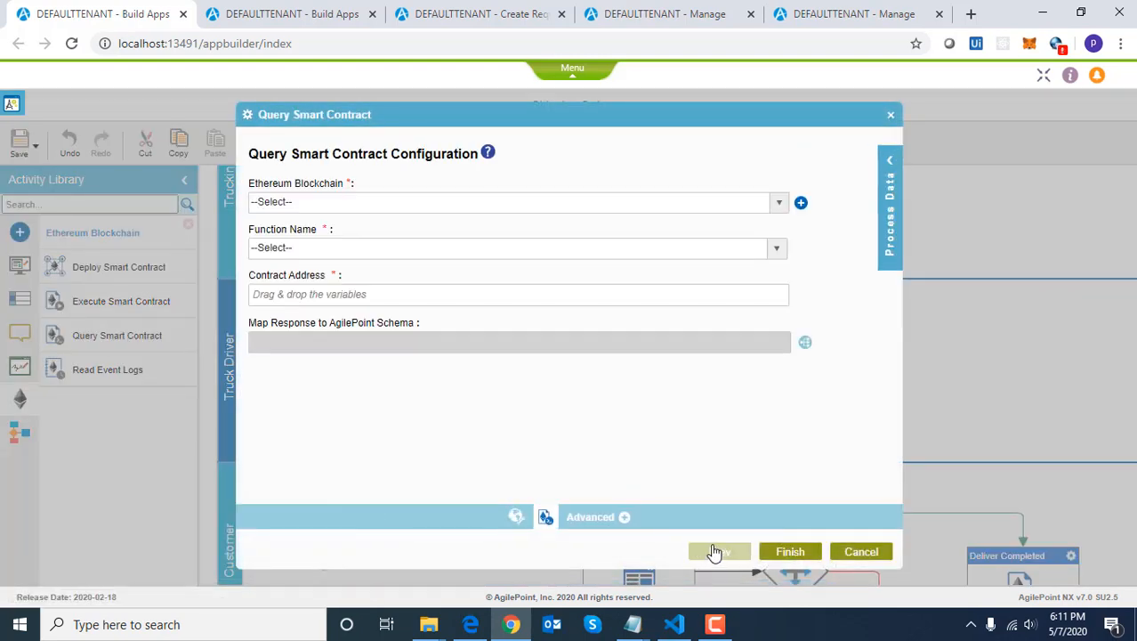
{"action": "left_click", "coordinate": [779, 203]}
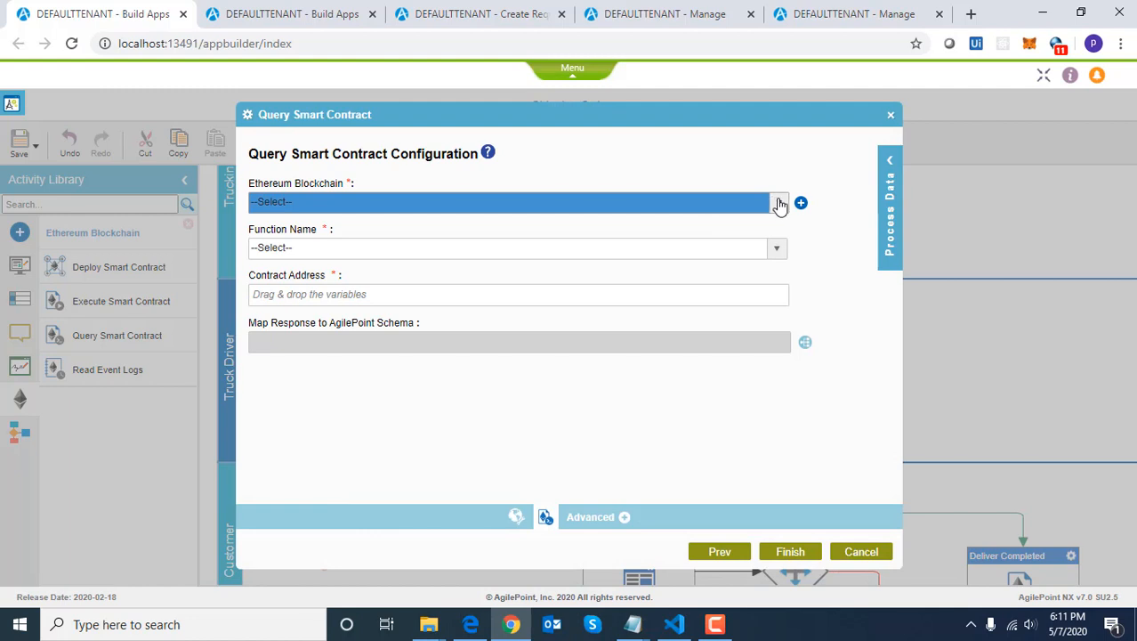
{"action": "left_click", "coordinate": [629, 263]}
{"action": "left_click", "coordinate": [741, 248]}
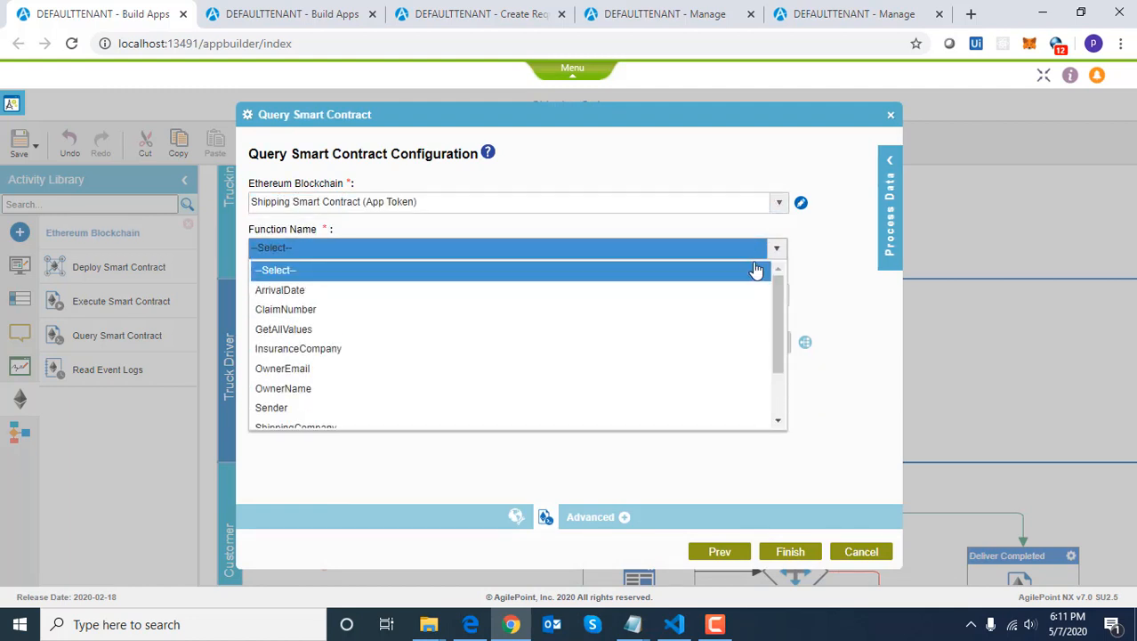
{"action": "mouse_move", "coordinate": [778, 303]}
{"action": "left_mouse_down"}
{"action": "mouse_move", "coordinate": [769, 352]}
{"action": "mouse_move", "coordinate": [770, 286]}
{"action": "left_mouse_up"}
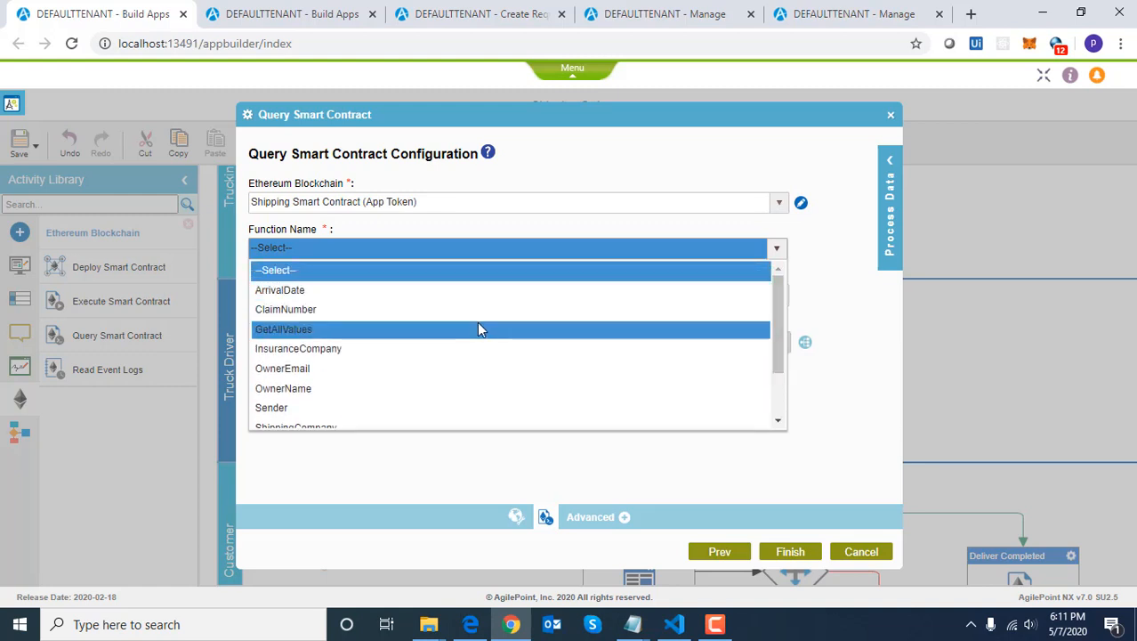
{"action": "left_click", "coordinate": [477, 321]}
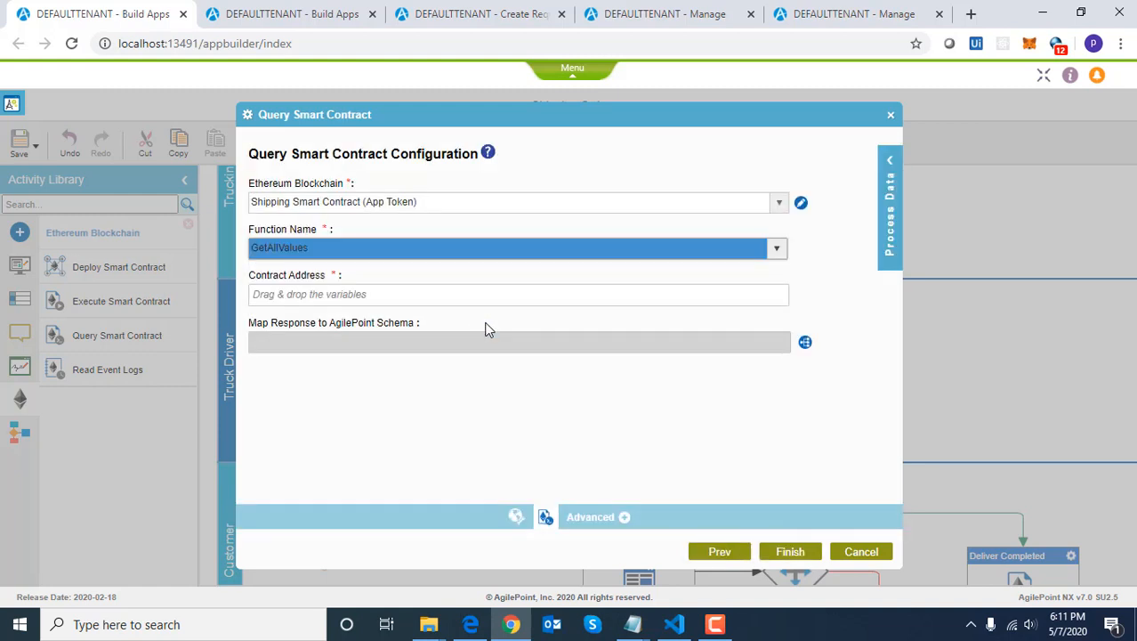
Assign the ContractAddress process field from the model data as the query's contract address
{"action": "left_click", "coordinate": [886, 173]}
{"action": "left_click", "coordinate": [752, 217]}
{"action": "left_click_drag", "start_coordinate": [801, 278], "coordinate": [513, 301]}
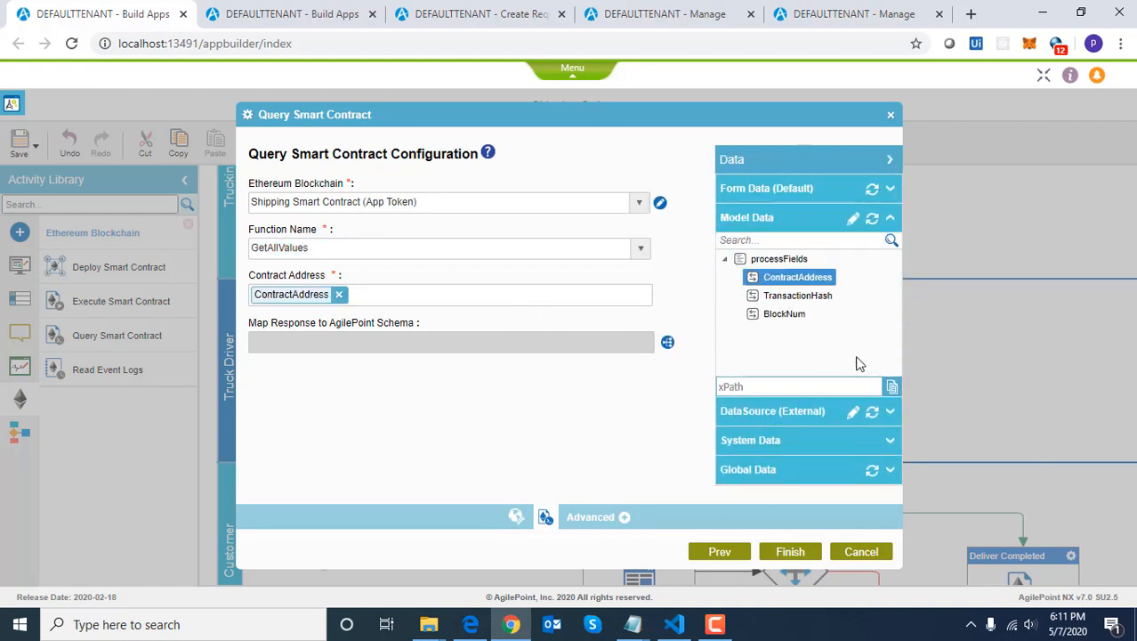
{"action": "left_click", "coordinate": [890, 160]}
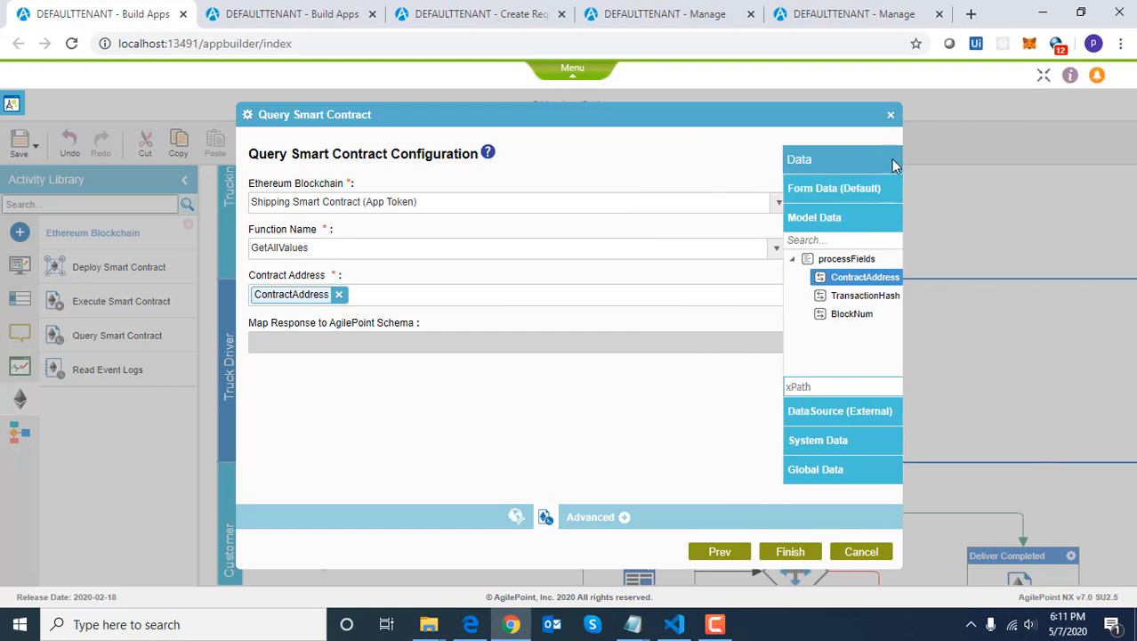
View the GetAllValues response mapping, close the configuration without finishing it, and delete the Query Smart Contract activity
{"action": "left_click", "coordinate": [806, 345]}
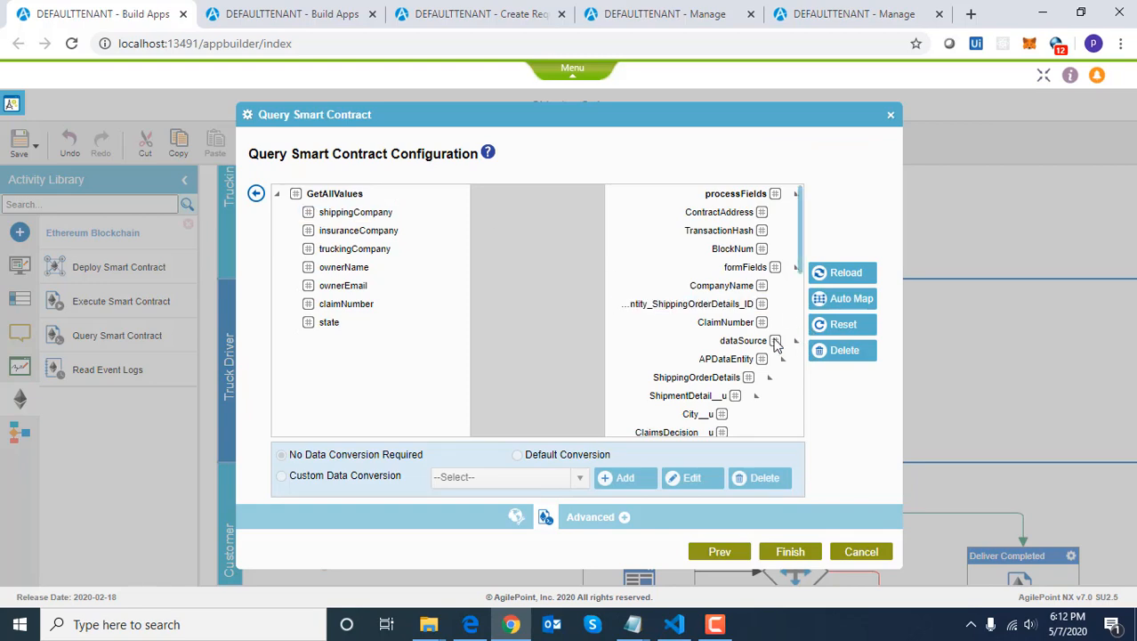
{"action": "left_click", "coordinate": [890, 115]}
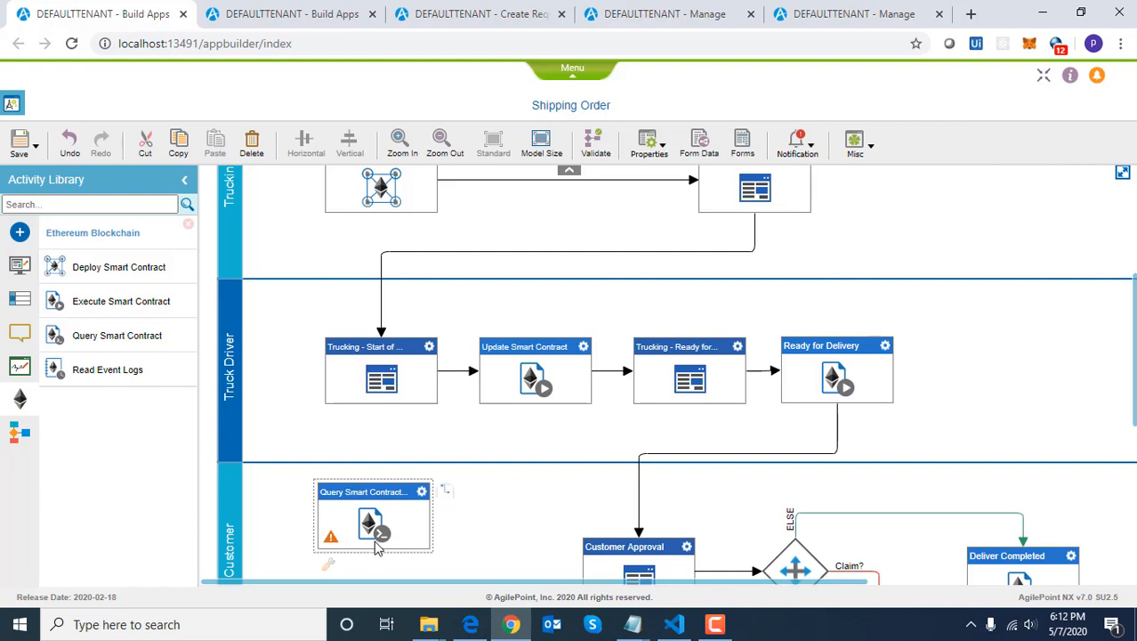
{"action": "left_click", "coordinate": [252, 142]}
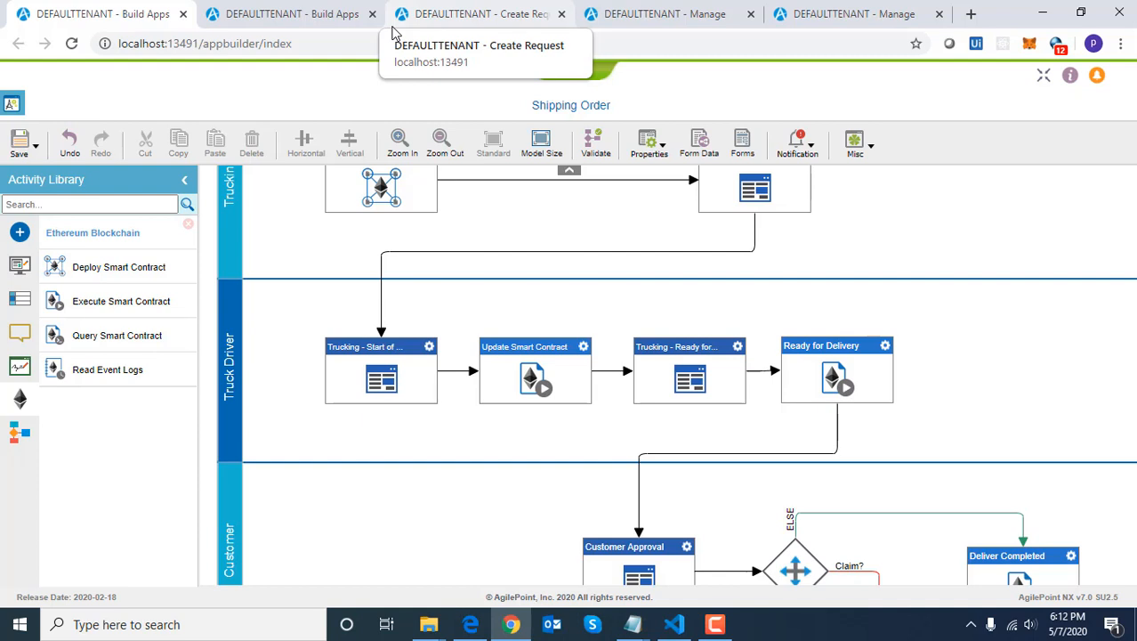
Switch to the Read Blockchain Values form and open the lookup configuration of its Get Values auto-lookup field
{"action": "left_click", "coordinate": [292, 17]}
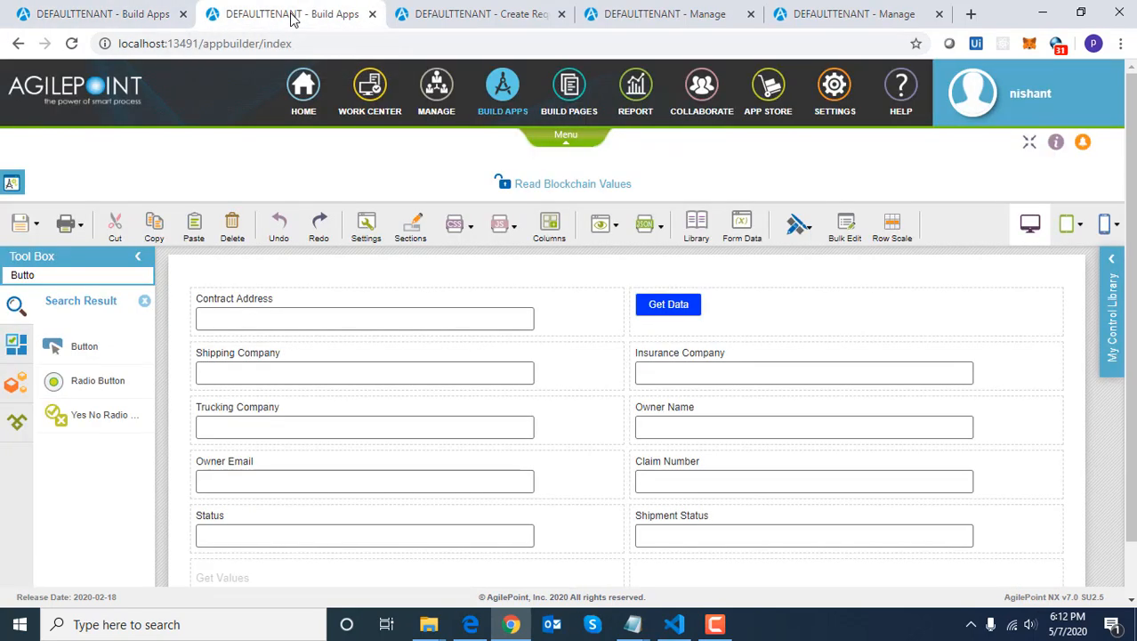
{"action": "scroll", "coordinate": [589, 182], "scroll_direction": "down", "scroll_amount": 2}
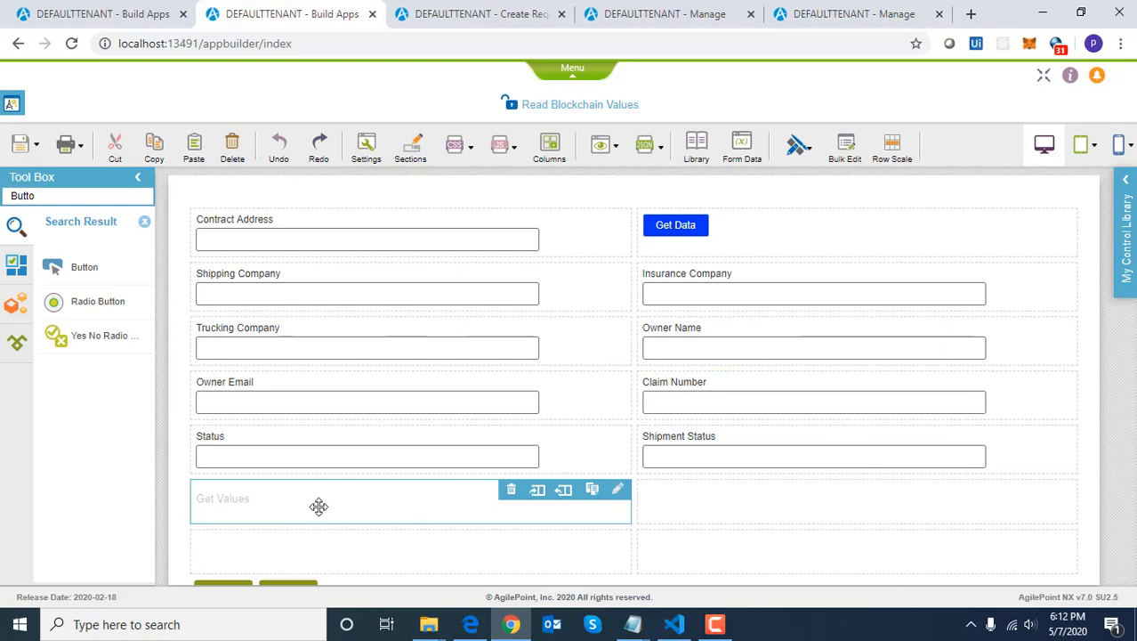
{"action": "left_click", "coordinate": [618, 491]}
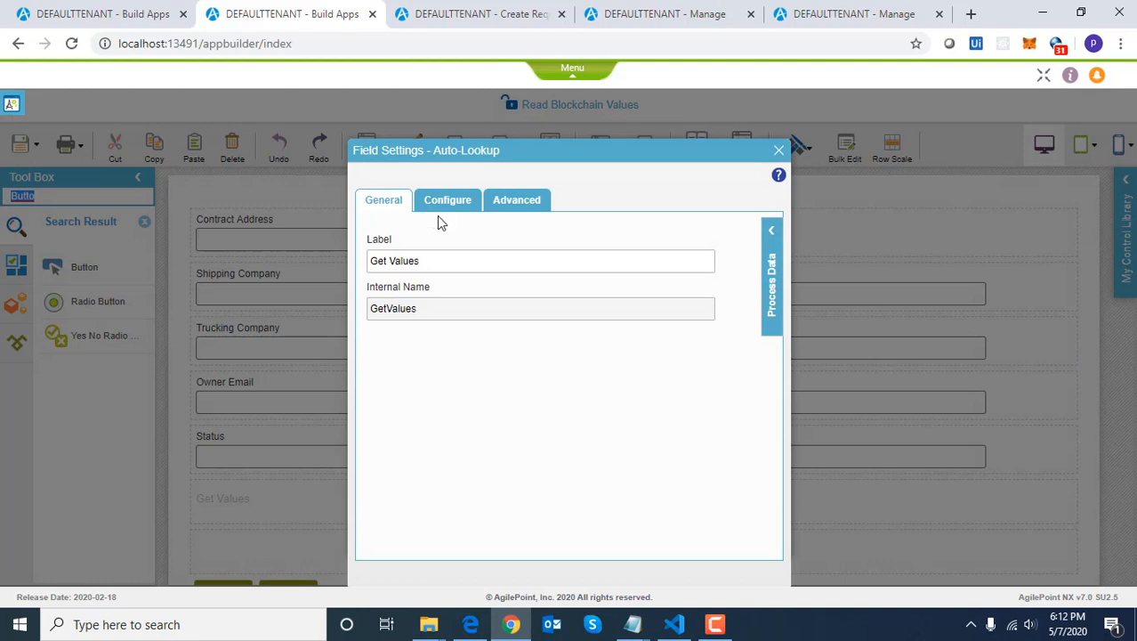
{"action": "left_click", "coordinate": [450, 205]}
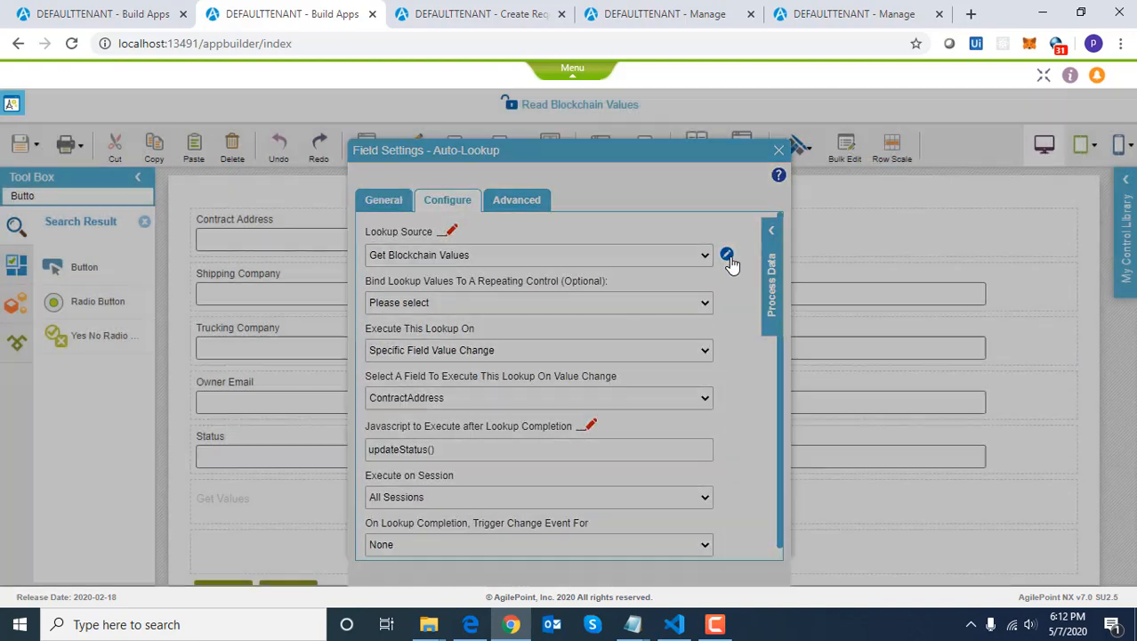
Review the Get Blockchain Values lookup's data source type, Ethereum blockchain type, and lookup details, ending on its response configuration
{"action": "left_click", "coordinate": [727, 256]}
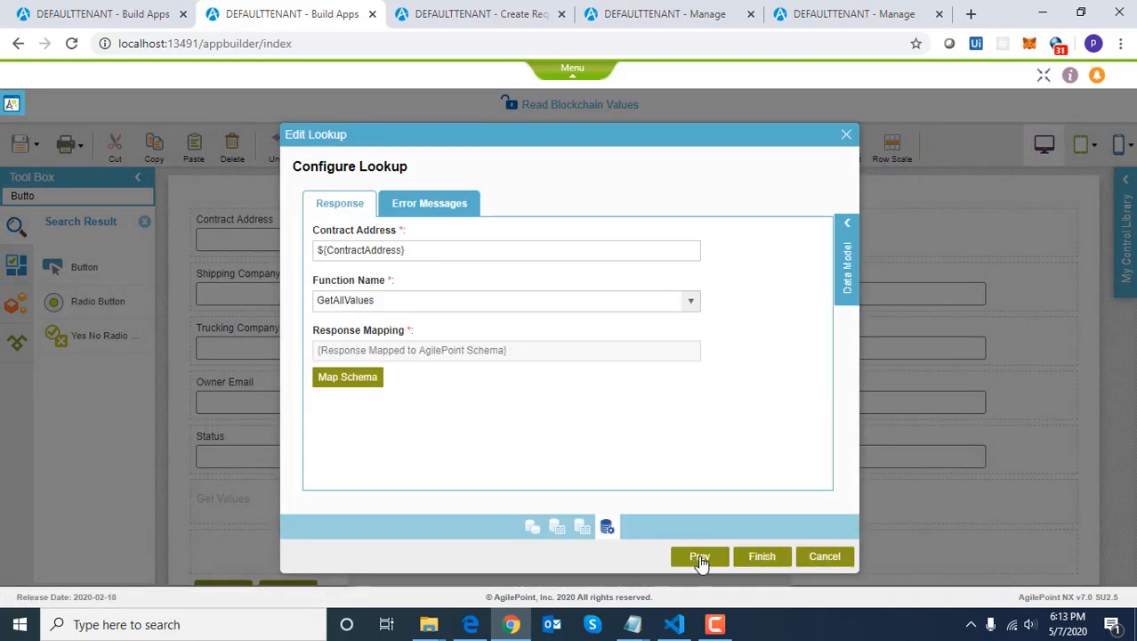
{"action": "left_click", "coordinate": [701, 558]}
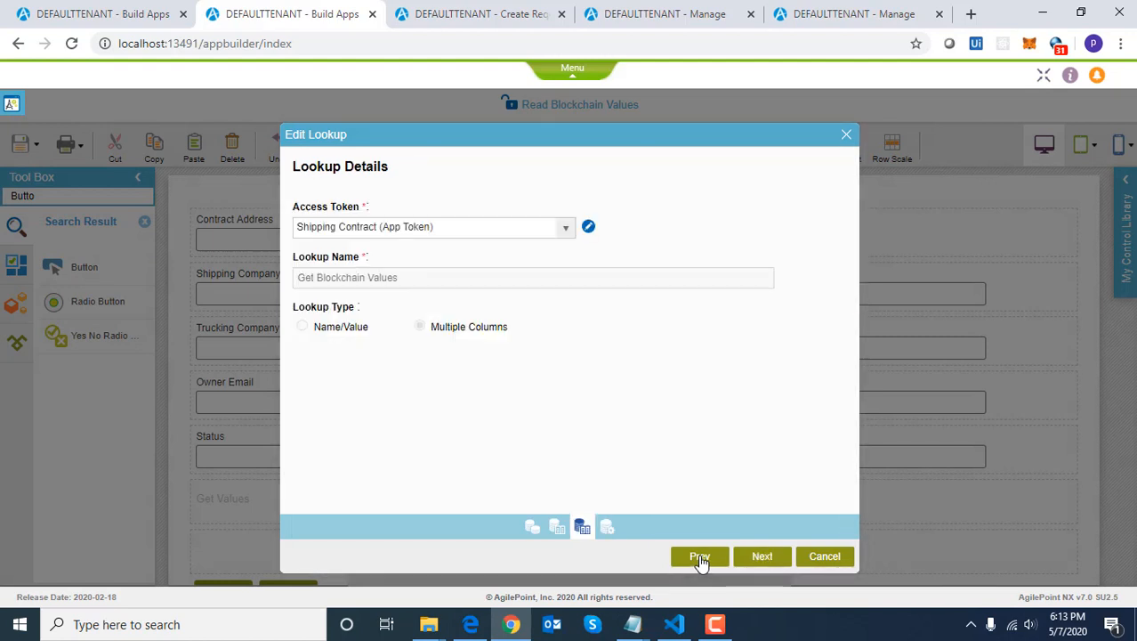
{"action": "left_click", "coordinate": [698, 558]}
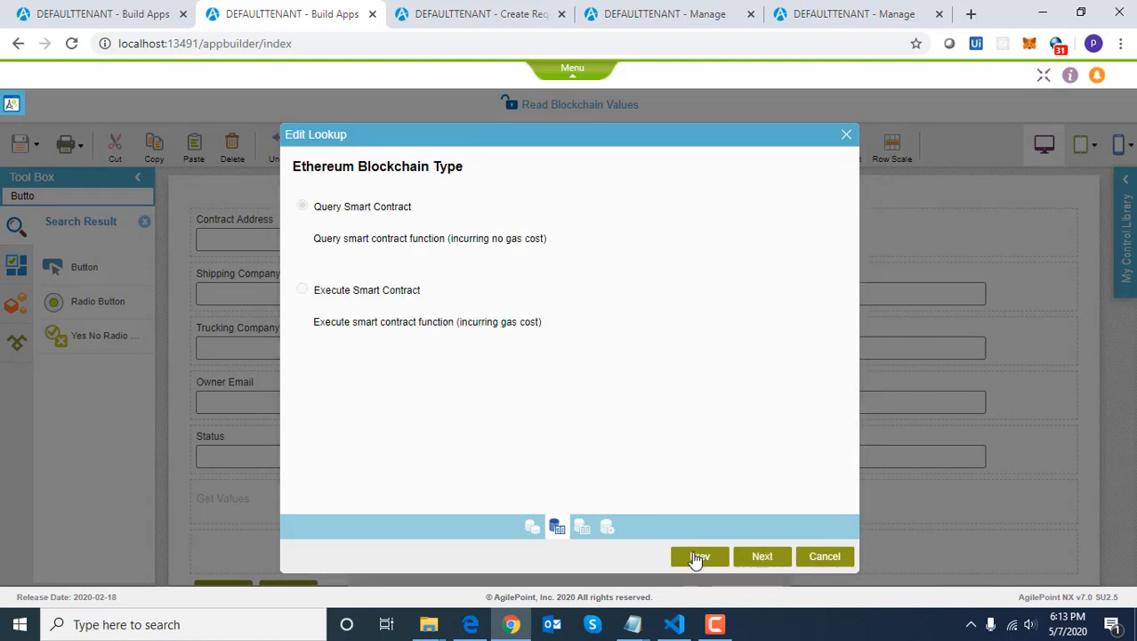
{"action": "left_click", "coordinate": [699, 558]}
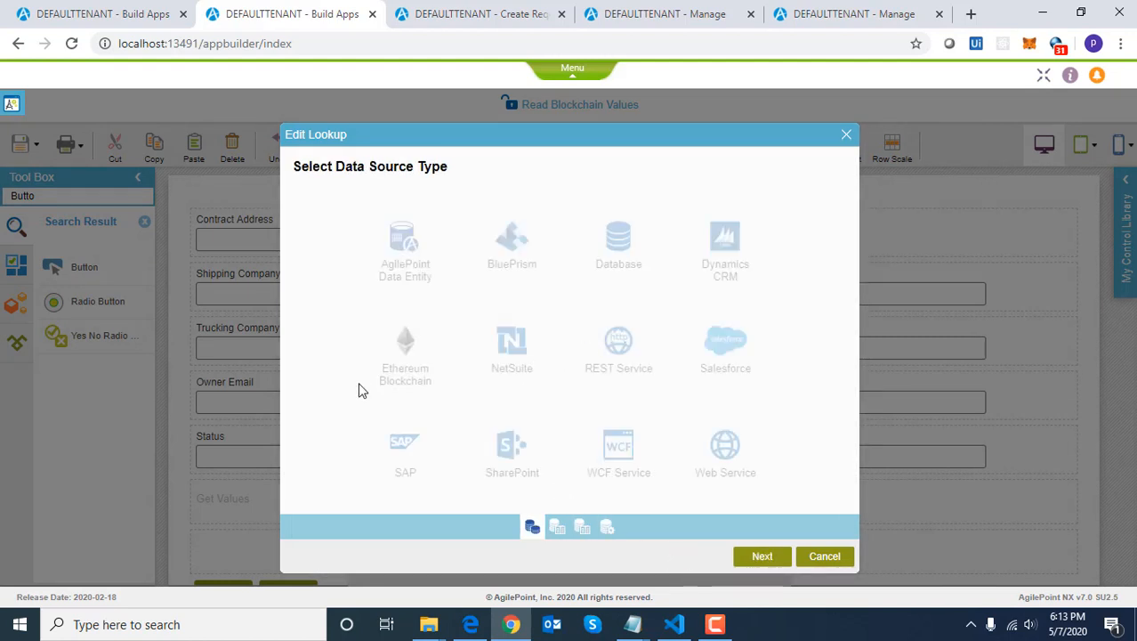
{"action": "left_click", "coordinate": [762, 556]}
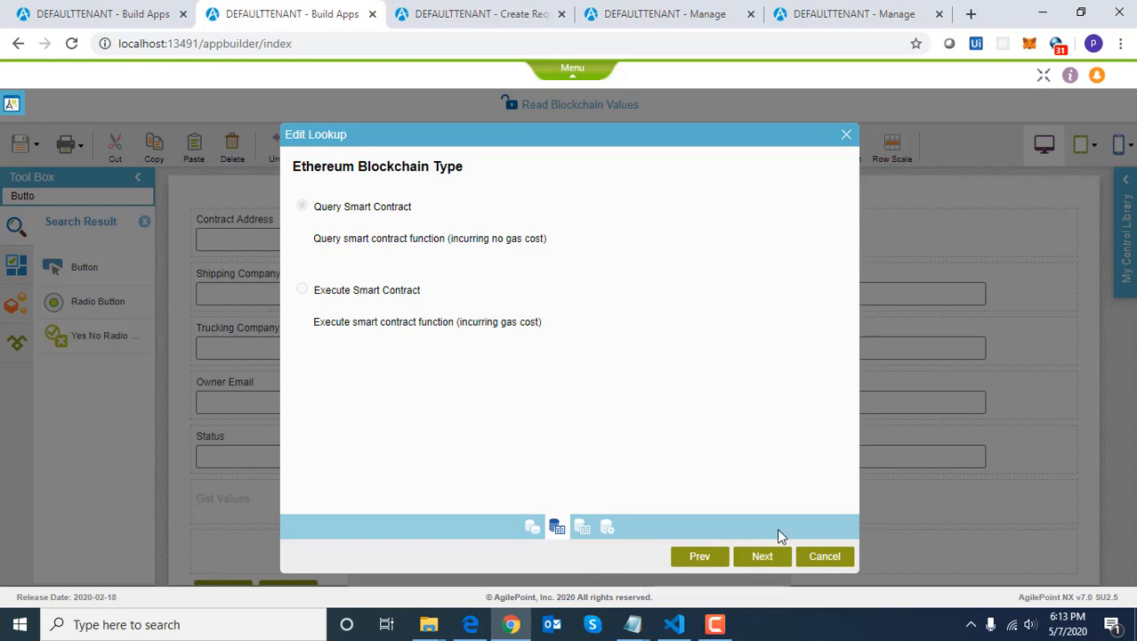
{"action": "left_click", "coordinate": [767, 561]}
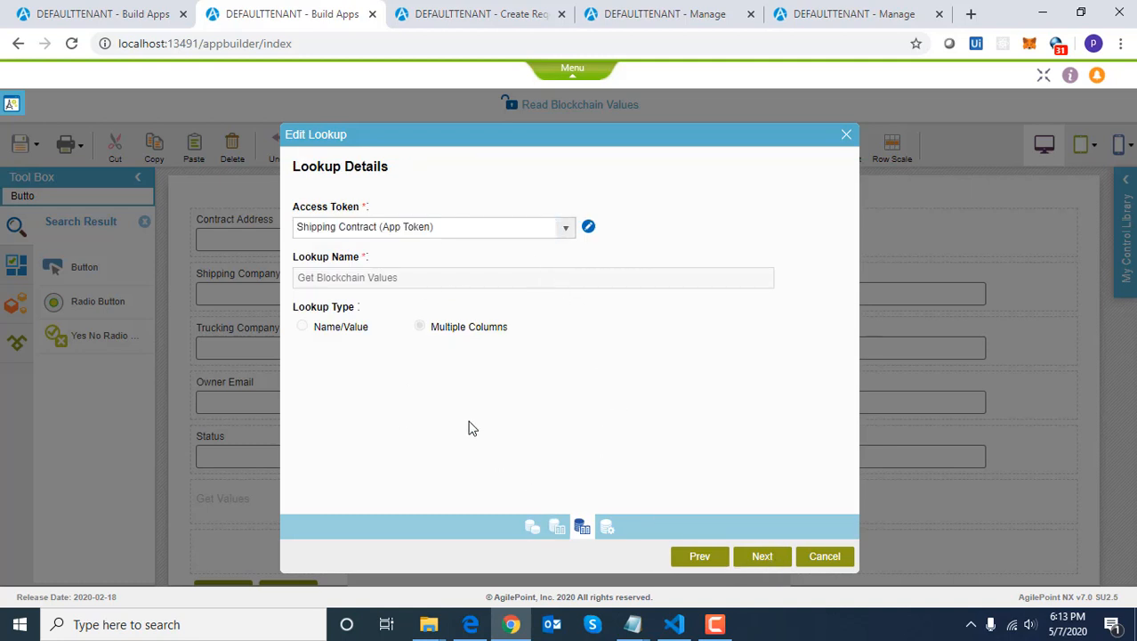
{"action": "left_click", "coordinate": [761, 558]}
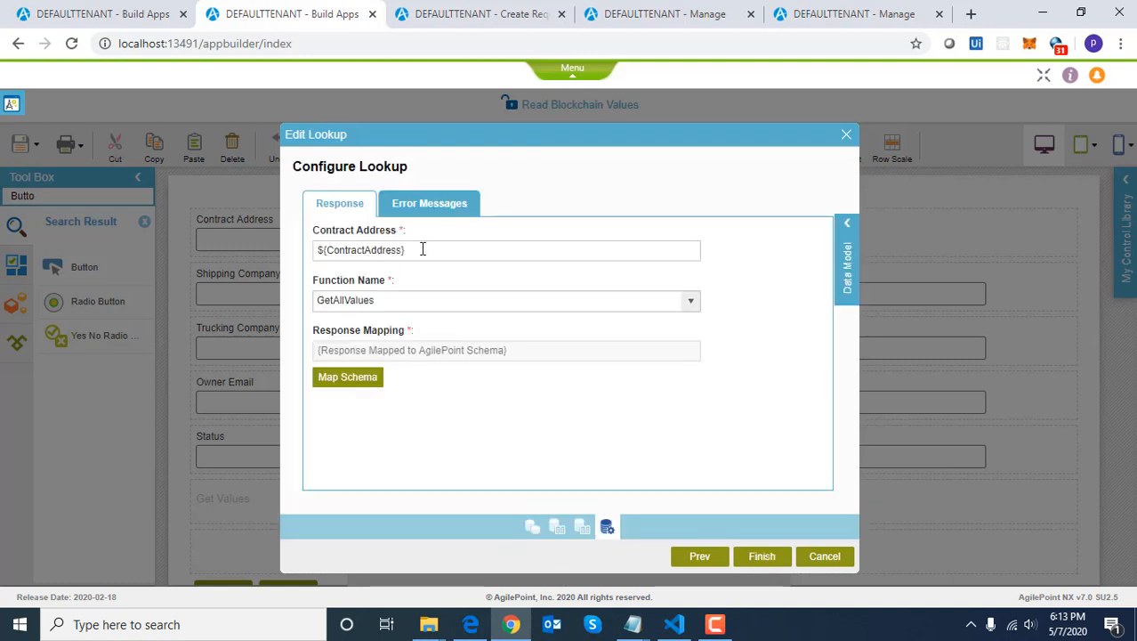
Examine the lookup's contract address and GetAllValues response mapping, and close the lookup and auto-lookup field settings without saving
{"action": "left_click_drag", "start_coordinate": [423, 249], "coordinate": [287, 247]}
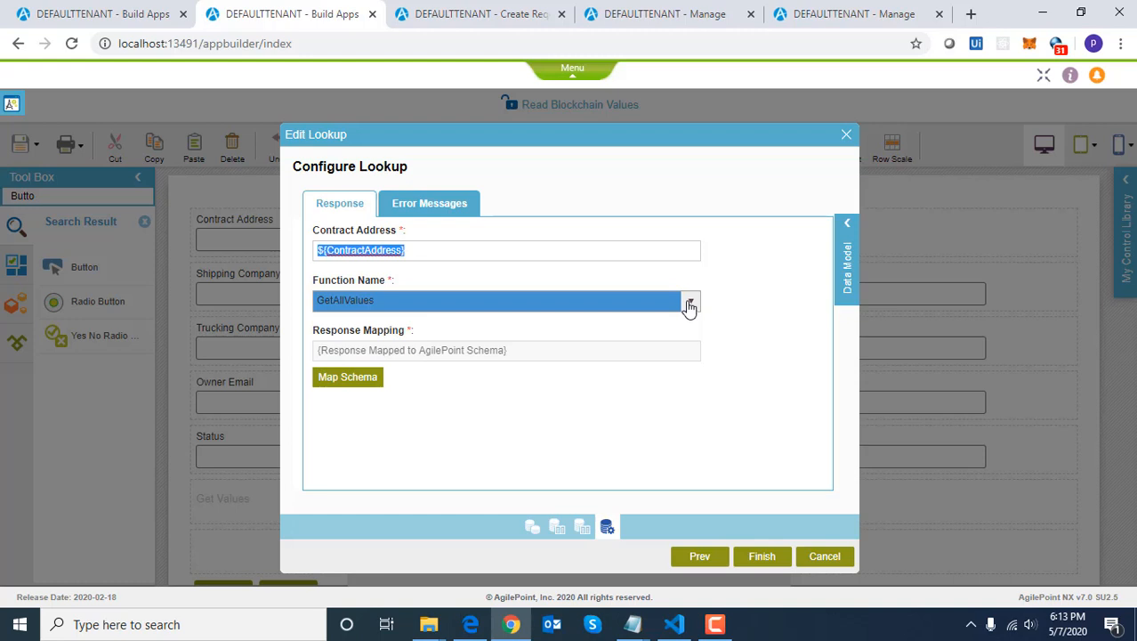
{"action": "left_click", "coordinate": [347, 378]}
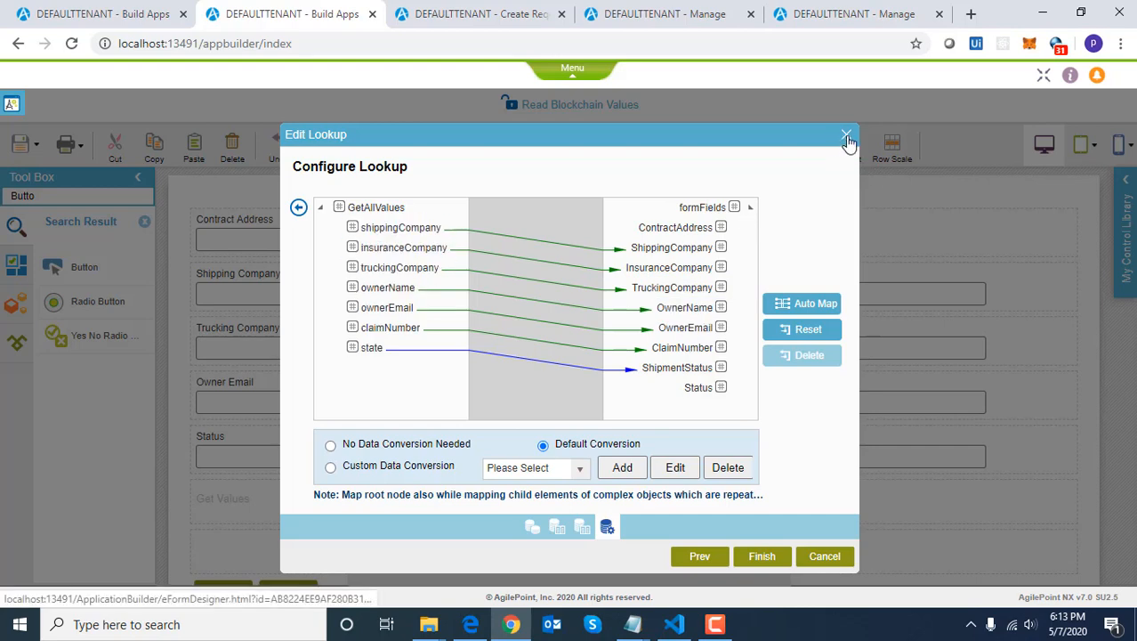
{"action": "left_click", "coordinate": [847, 135]}
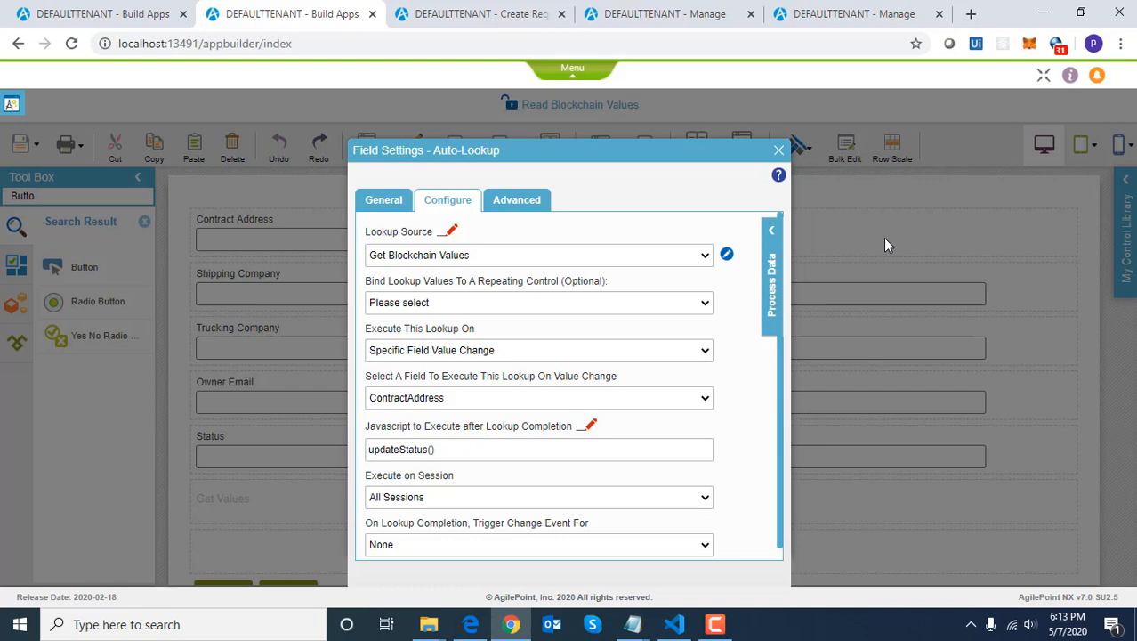
{"action": "left_click", "coordinate": [778, 150]}
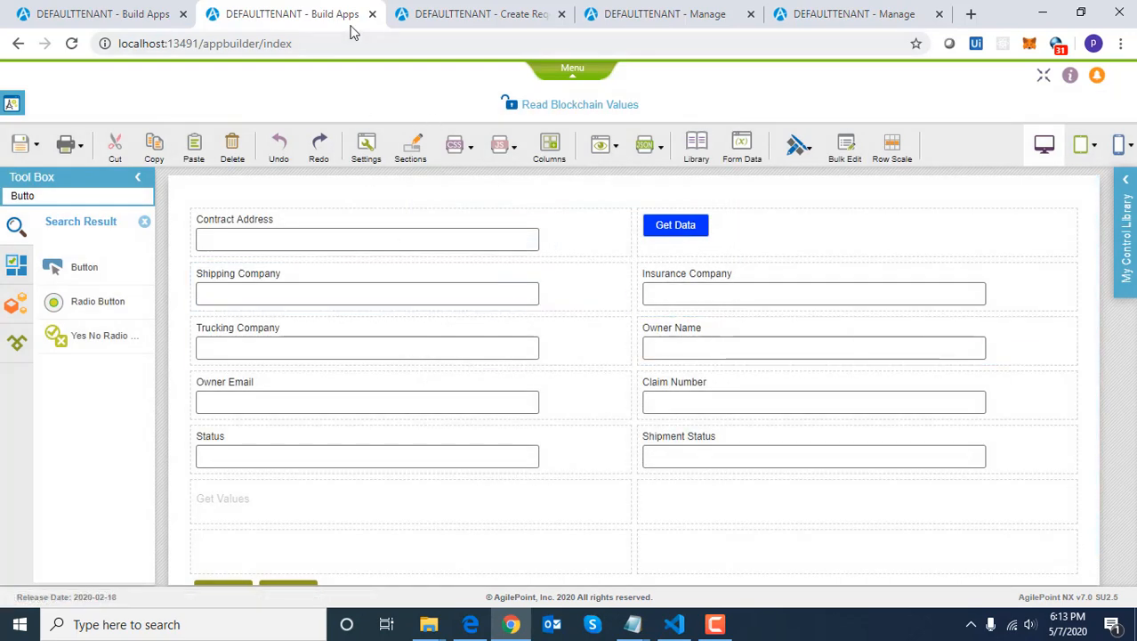
Reload the Create Request page in the Work Center and start a new Shipping Order request
{"action": "left_click", "coordinate": [676, 11]}
{"action": "left_click", "coordinate": [487, 16]}
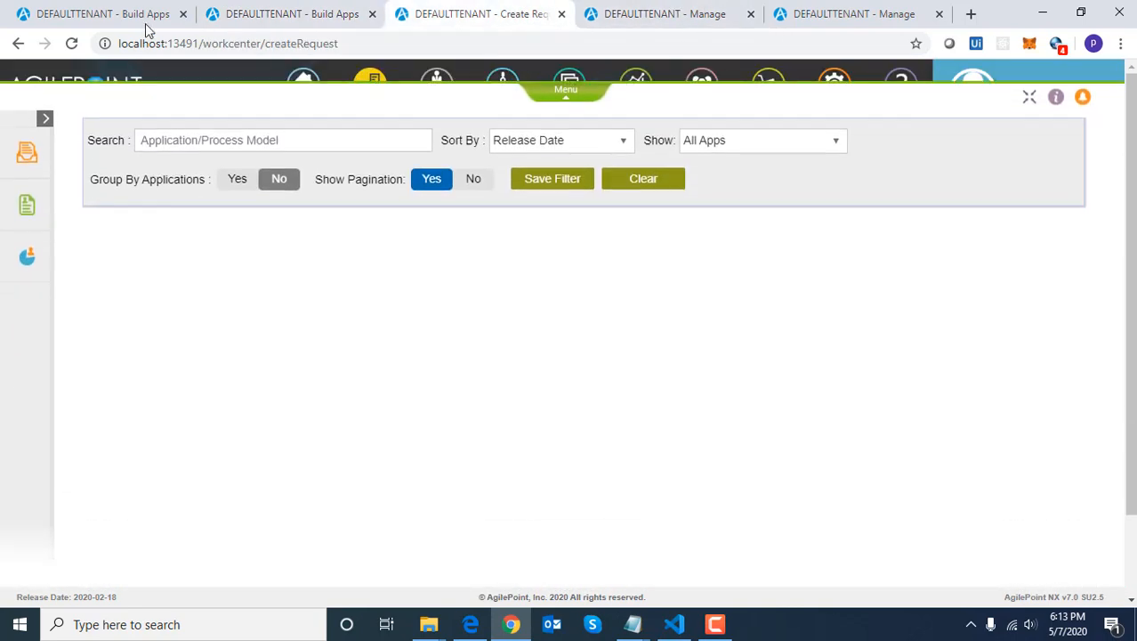
{"action": "left_click", "coordinate": [152, 44]}
{"action": "key", "text": "Return"}
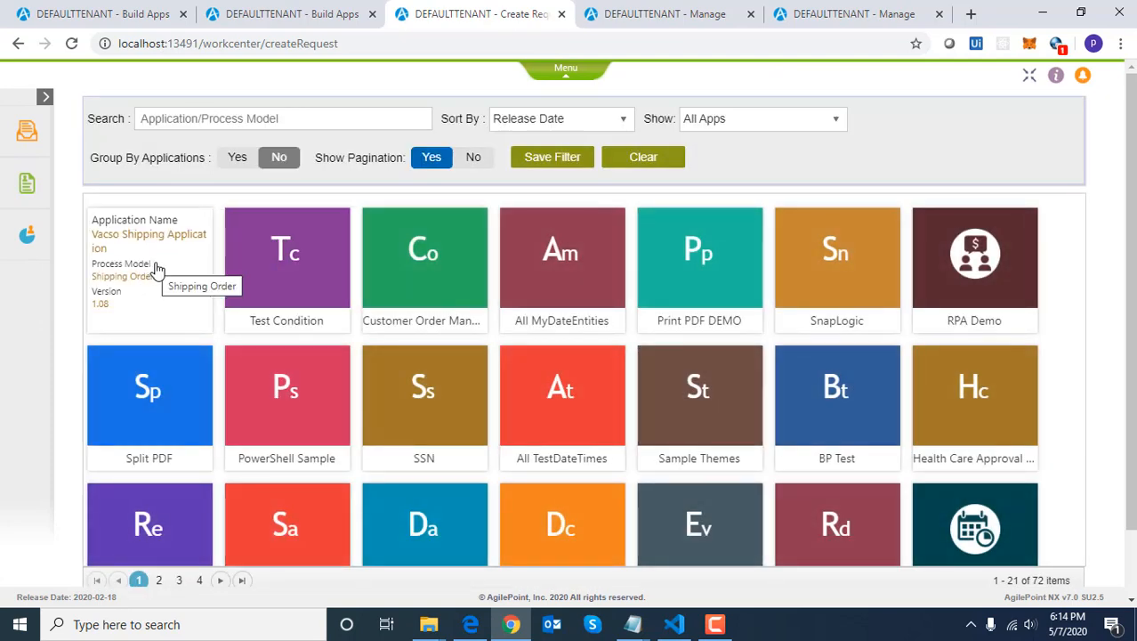
{"action": "left_click", "coordinate": [156, 269]}
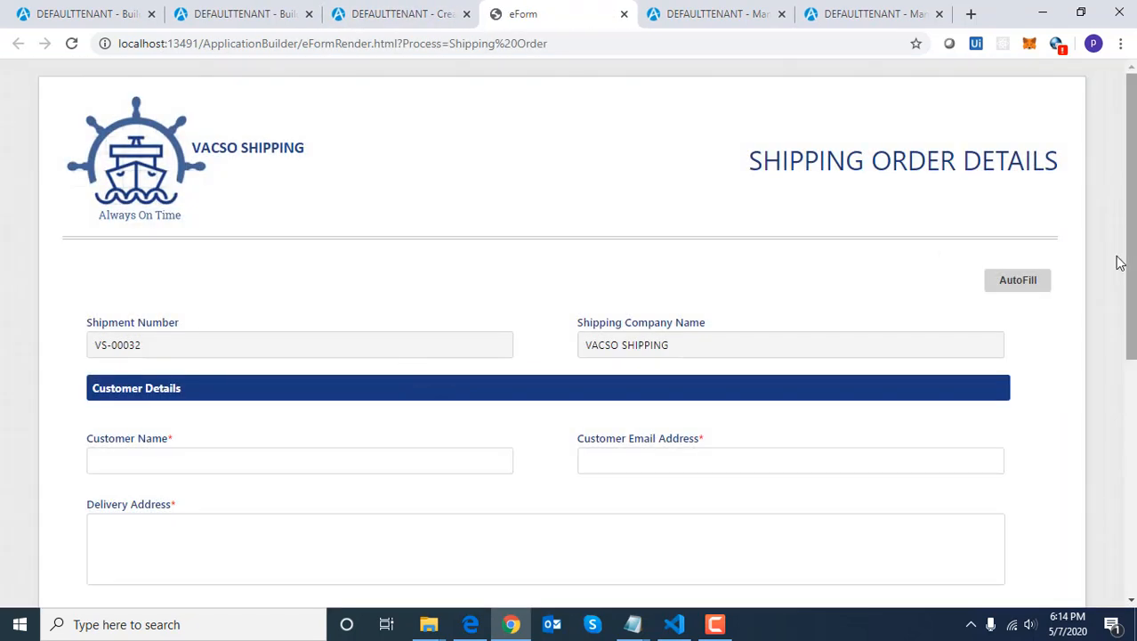
Fill the Shipping Order Details form with the AutoFill sample data and submit it
{"action": "scroll", "coordinate": [1119, 263], "scroll_direction": "down", "scroll_amount": 1}
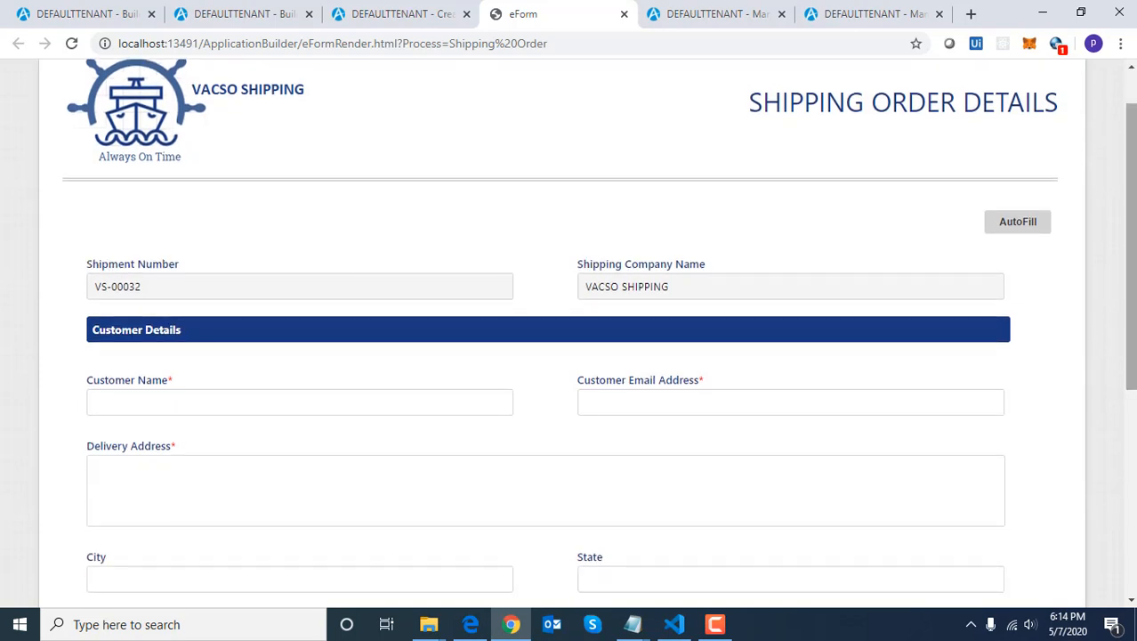
{"action": "left_click", "coordinate": [1024, 223]}
{"action": "scroll", "coordinate": [670, 263], "scroll_direction": "down", "scroll_amount": 1}
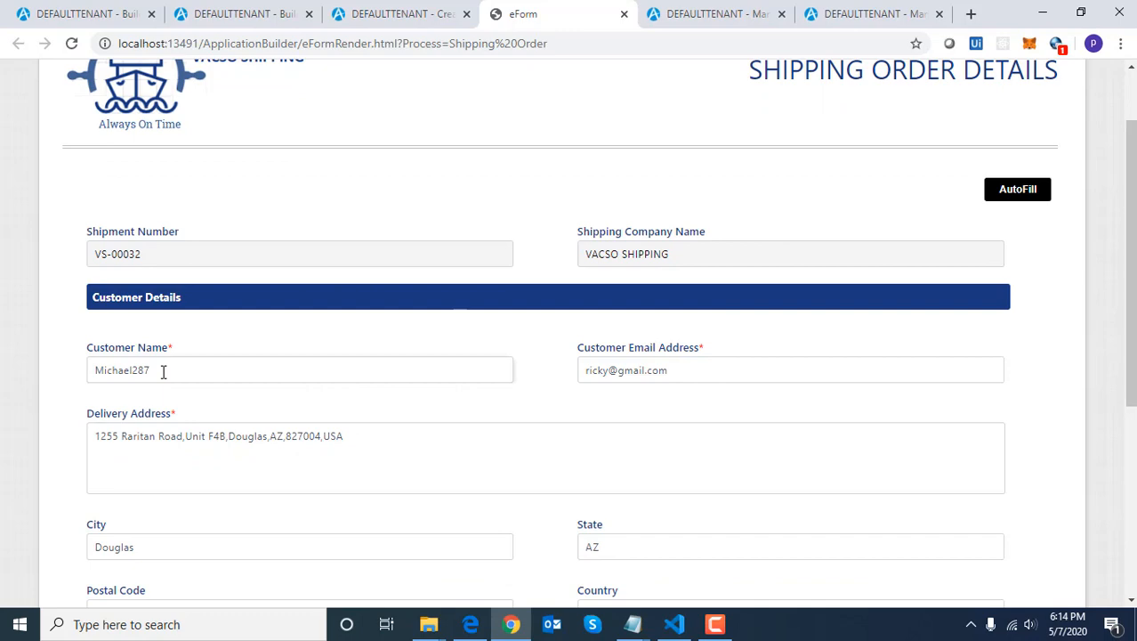
{"action": "scroll", "coordinate": [1131, 267], "scroll_direction": "down", "scroll_amount": 4}
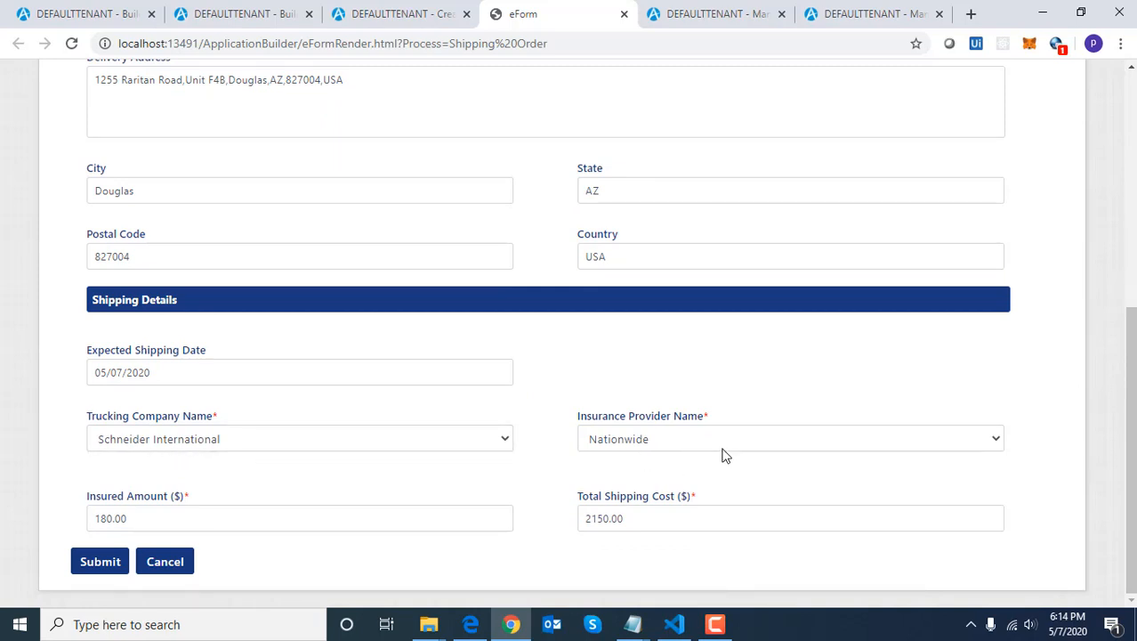
{"action": "left_click", "coordinate": [96, 566]}
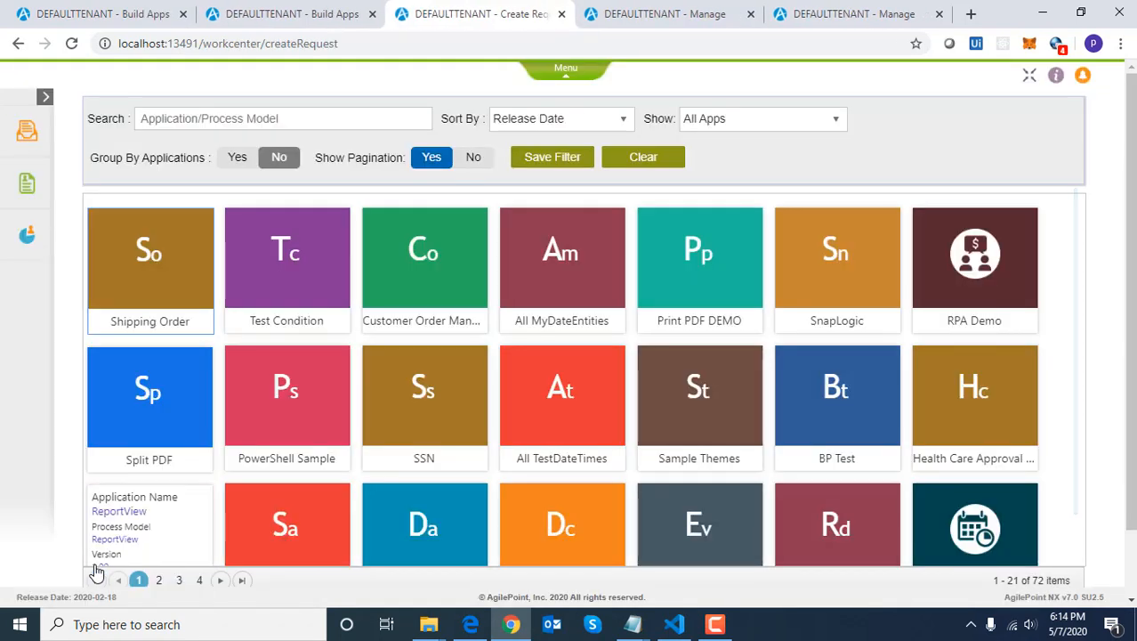
Find the new Trucking Information task among the assigned tasks and view its Shipping Order process diagram in a separate browser tab
{"action": "left_click", "coordinate": [26, 135]}
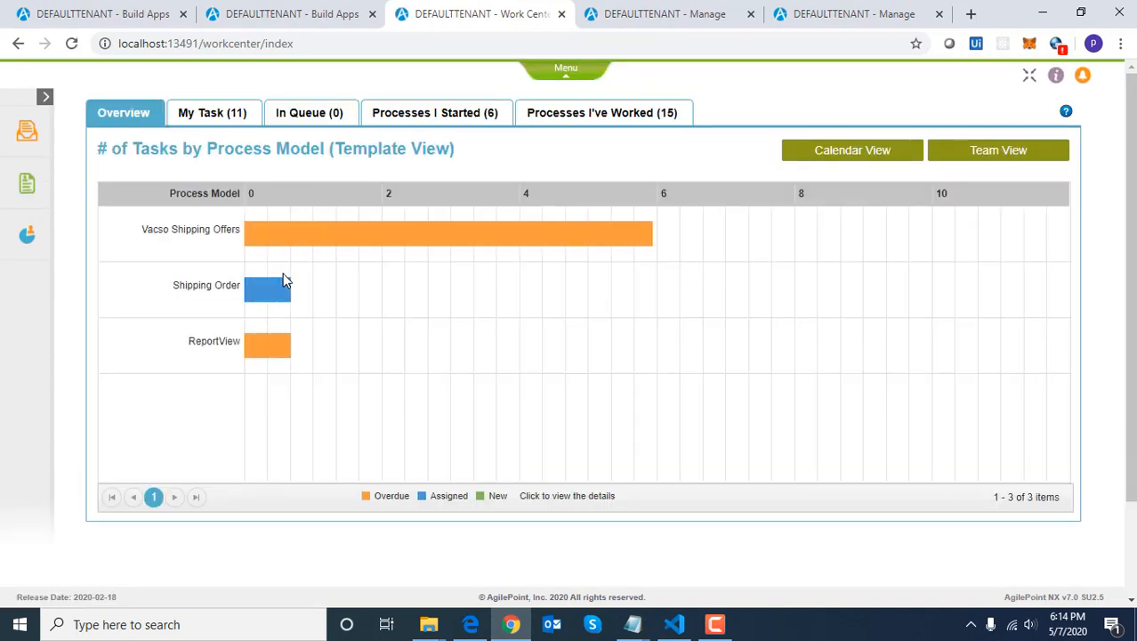
{"action": "left_click", "coordinate": [212, 124]}
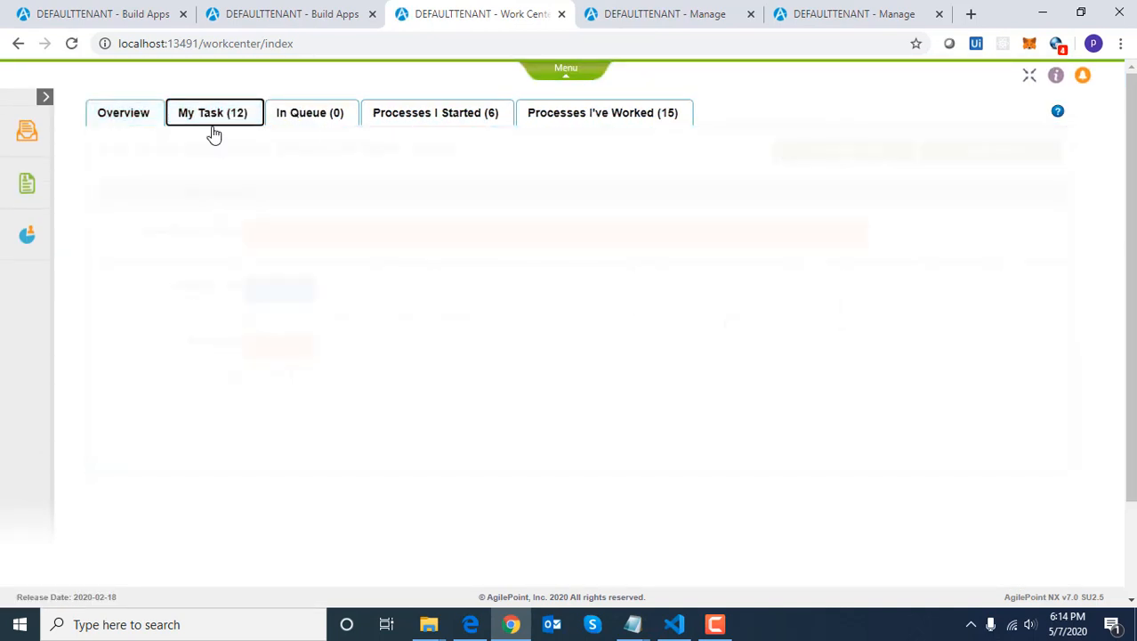
{"action": "left_click", "coordinate": [315, 213]}
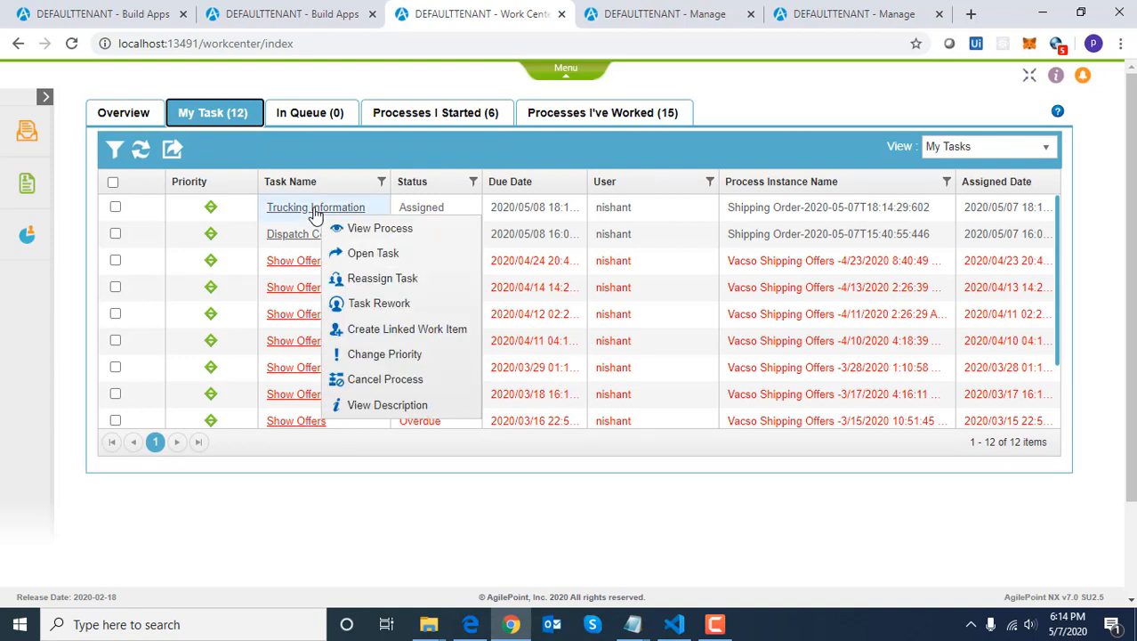
{"action": "left_click", "coordinate": [360, 230]}
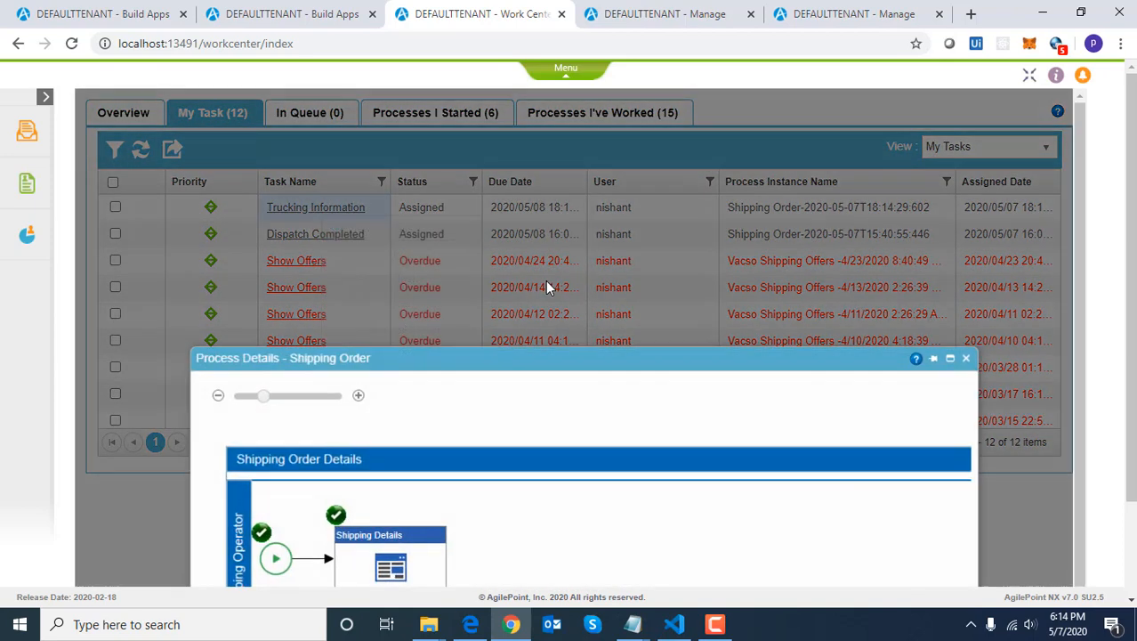
{"action": "left_click", "coordinate": [930, 237]}
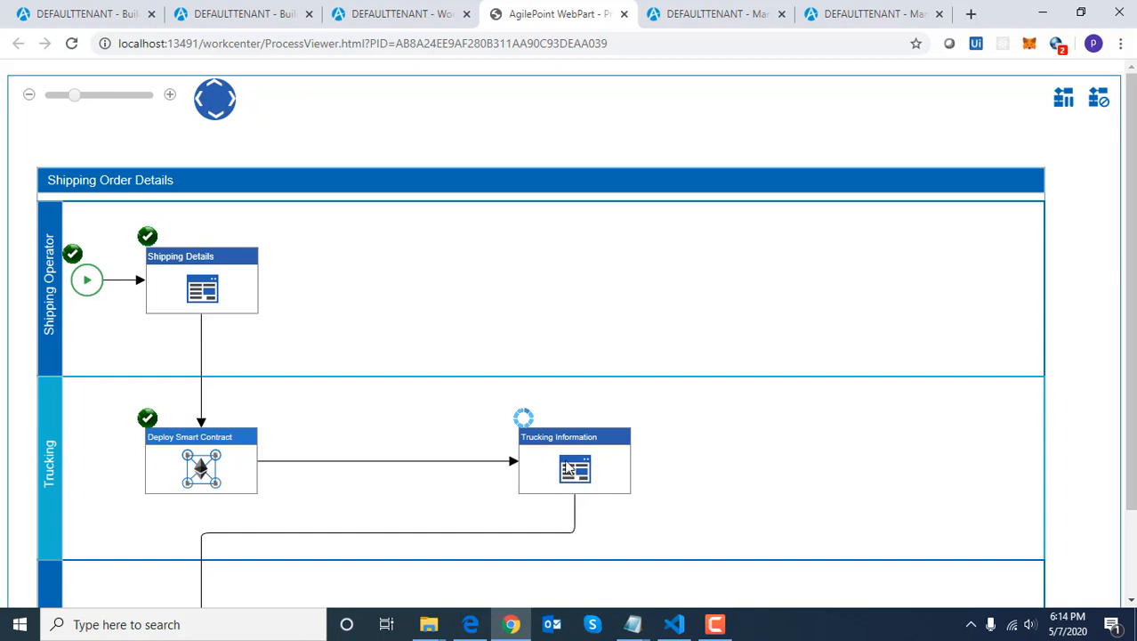
Switch to the process search page in Manage
{"action": "left_click", "coordinate": [697, 13]}
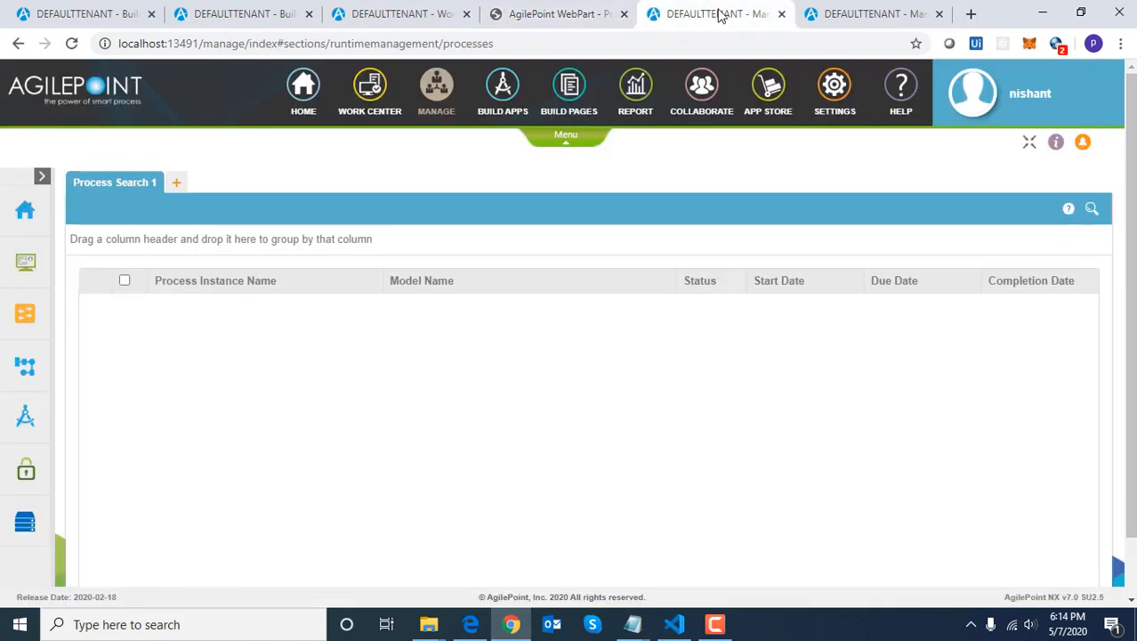